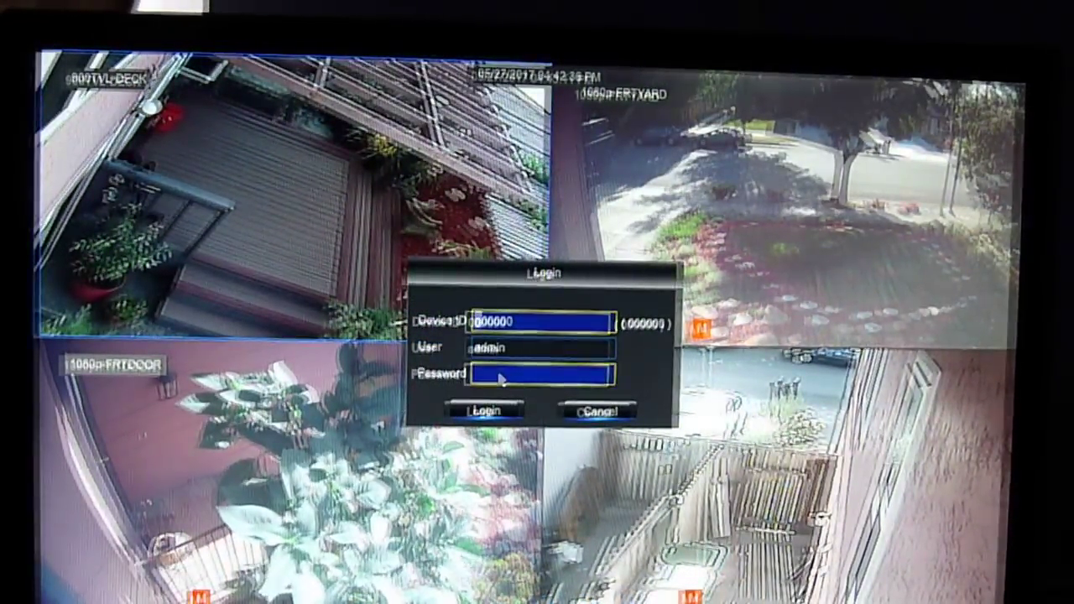
# Log in to the DVR as admin, entering the password on the on-screen keyboard
pyautogui.click(507, 374)
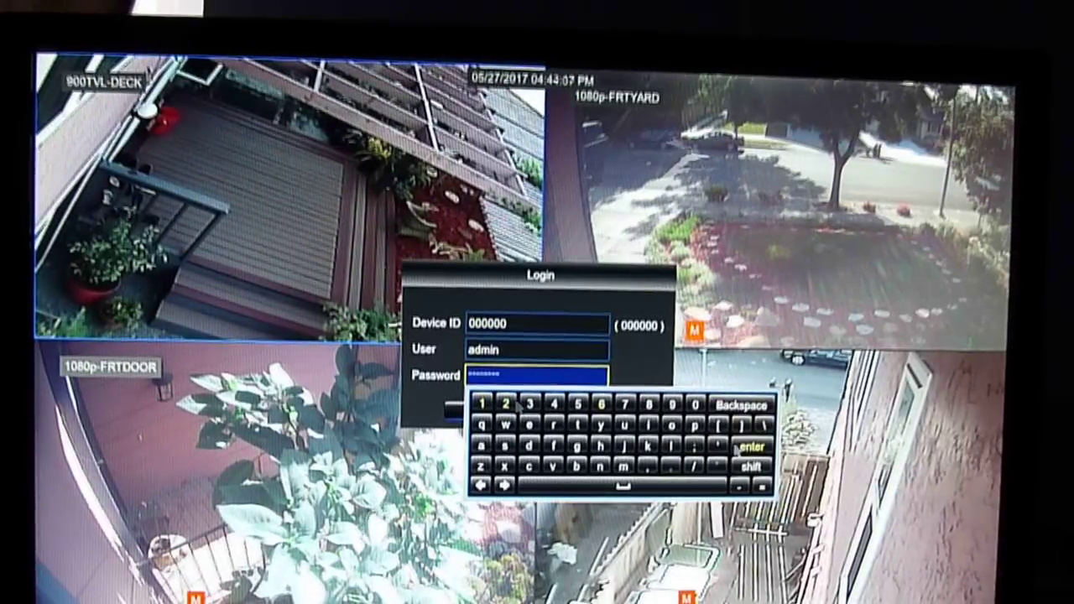
pyautogui.click(481, 413)
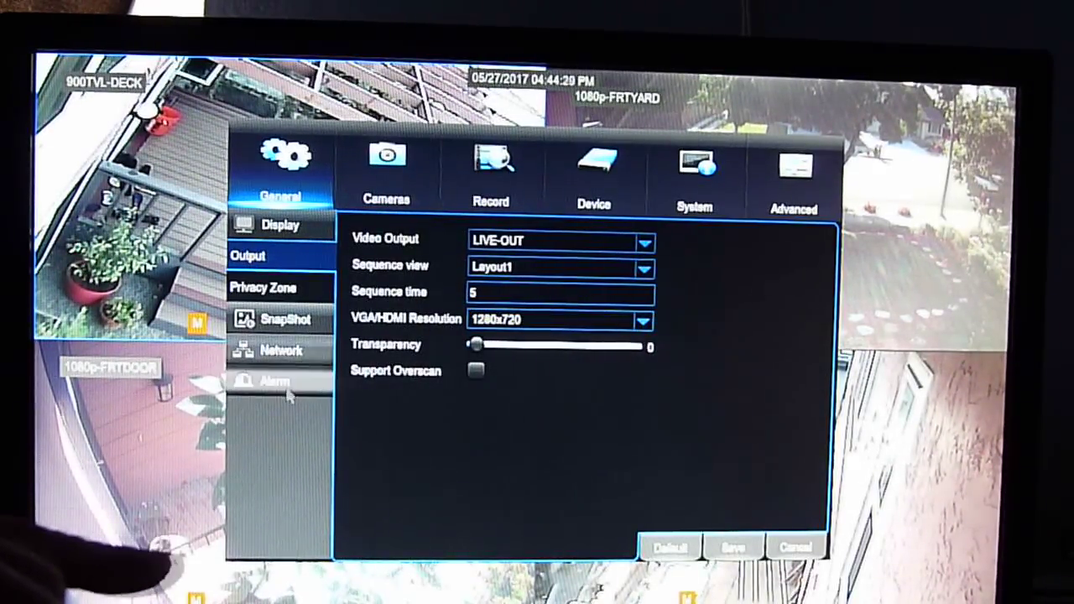
# Show the Network panel with static IP 192.168.000.111, media port 09000 and web port 02049
pyautogui.click(281, 350)
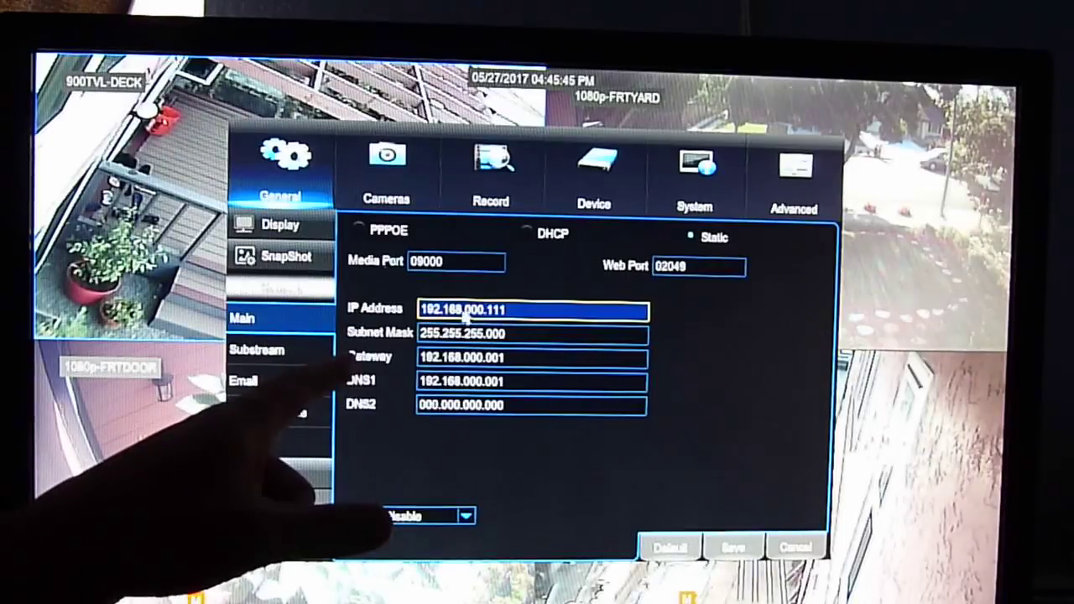
# Point out the DNS1 and IP address values, then go to the DDNS settings
pyautogui.click(481, 382)
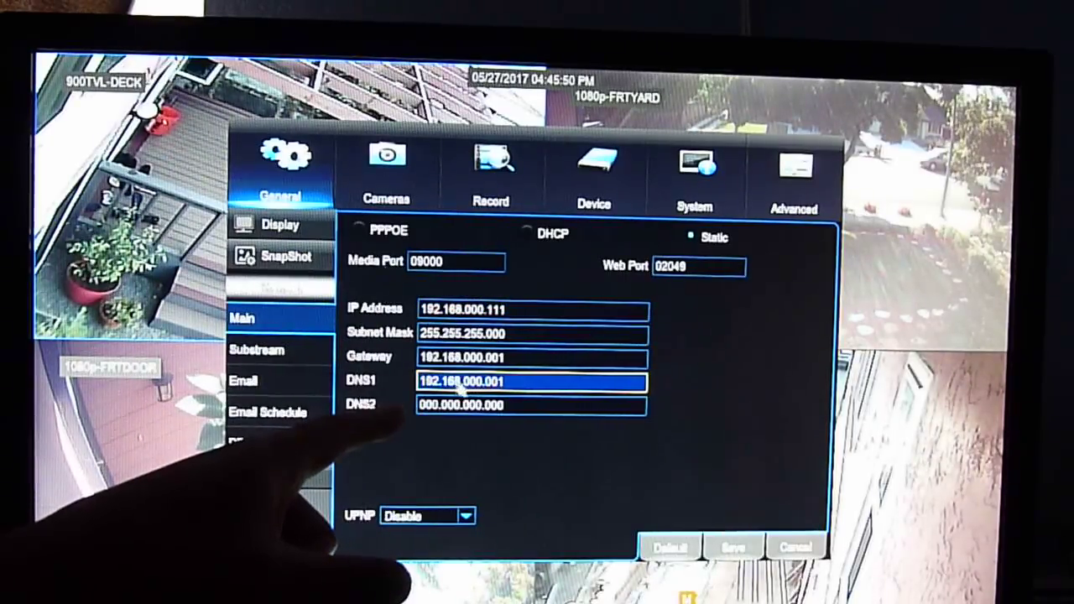
pyautogui.click(520, 314)
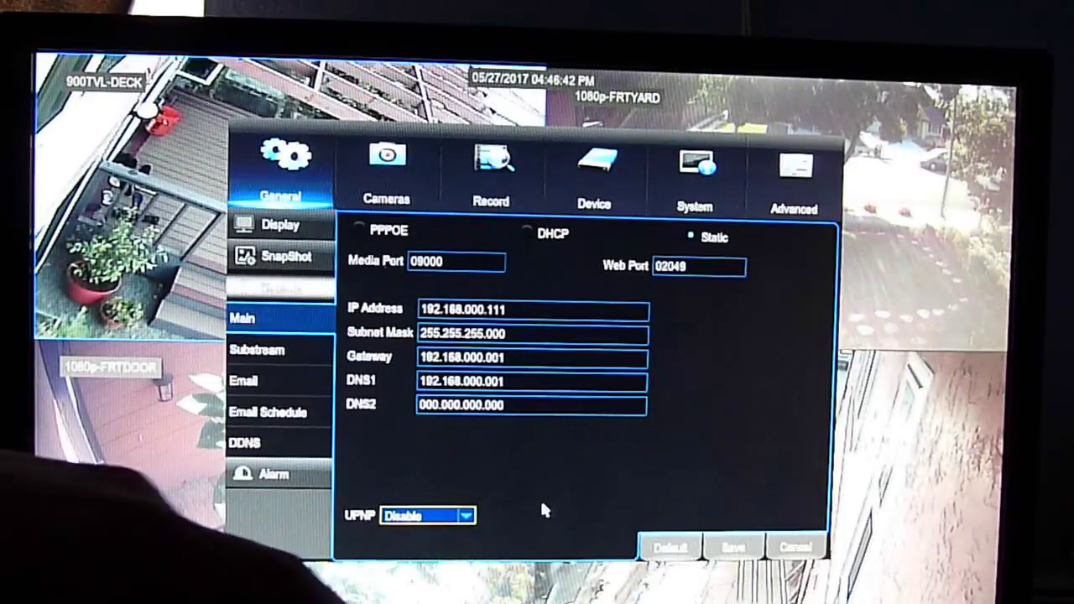
pyautogui.click(245, 443)
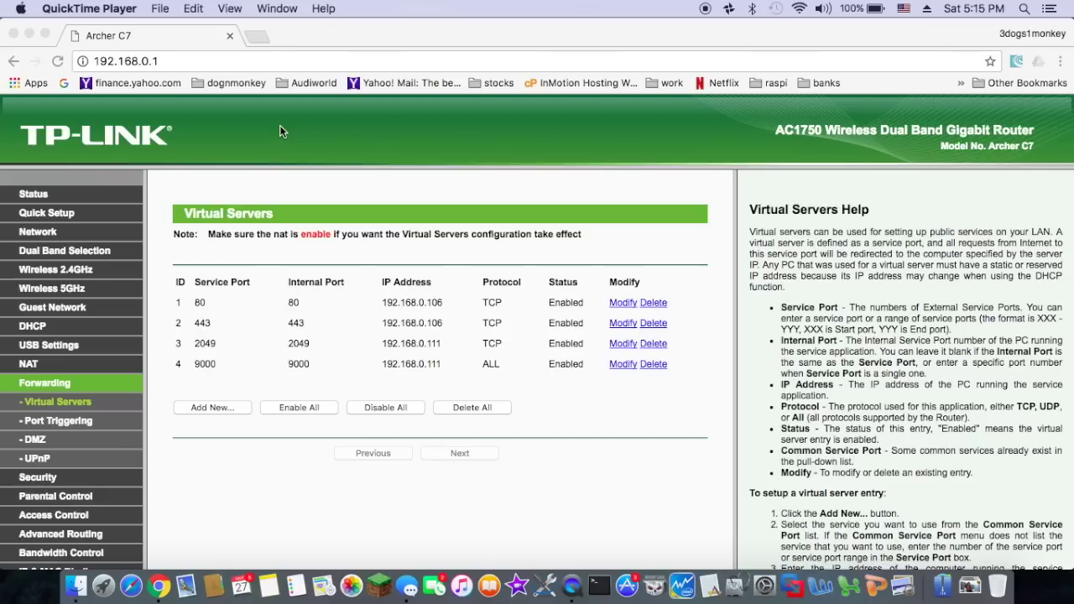
# Launch Night Owl HD CMS from the Dock's Applications stack
pyautogui.click(818, 586)
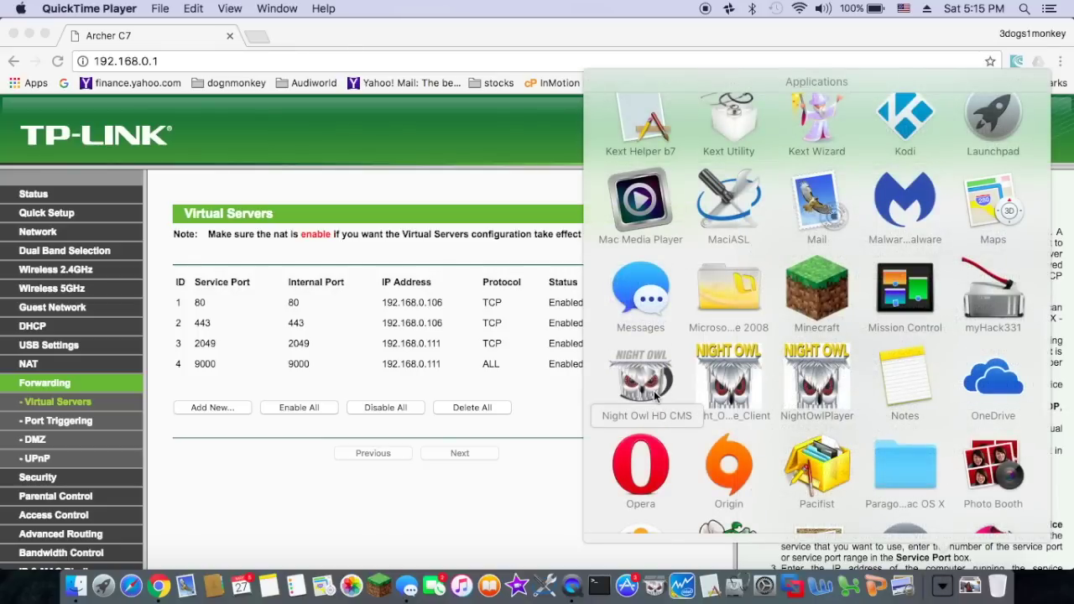
pyautogui.click(653, 390)
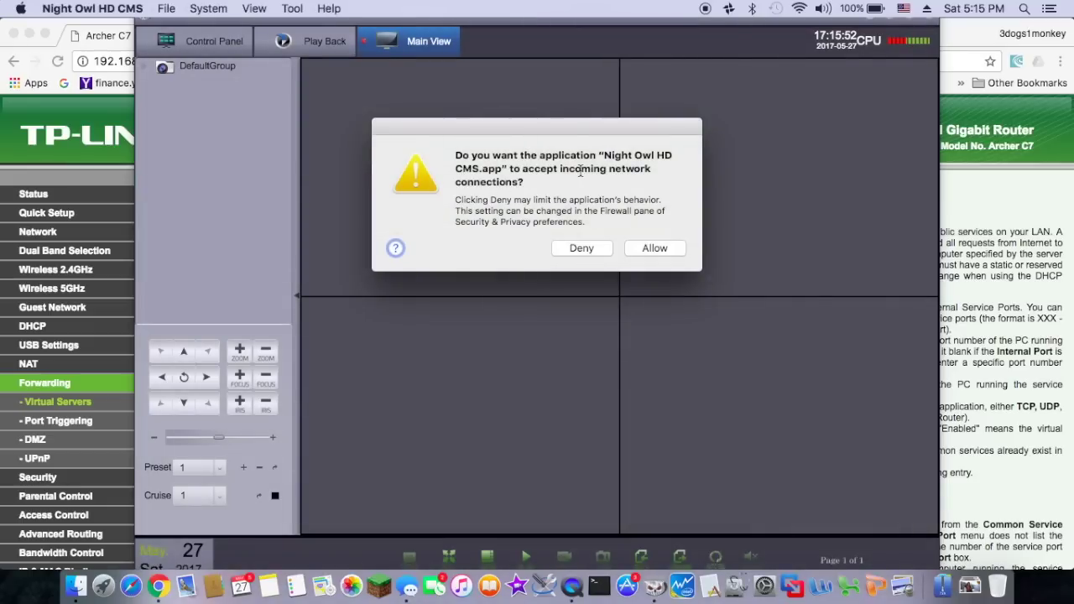
# Allow the CMS incoming connections, then go to the Control Panel once the four feeds appear
pyautogui.click(663, 246)
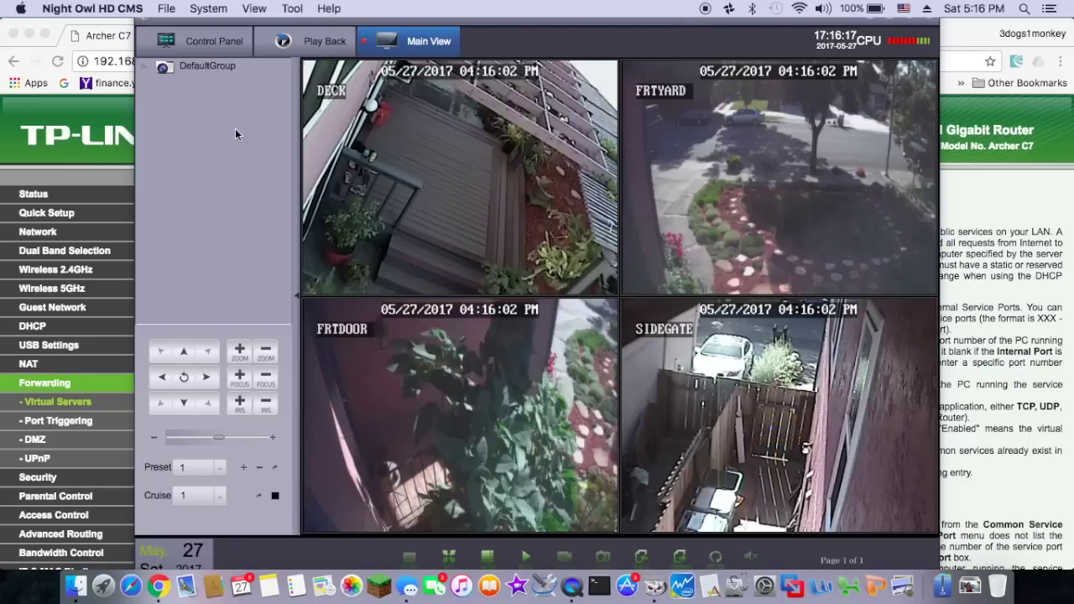
pyautogui.click(207, 44)
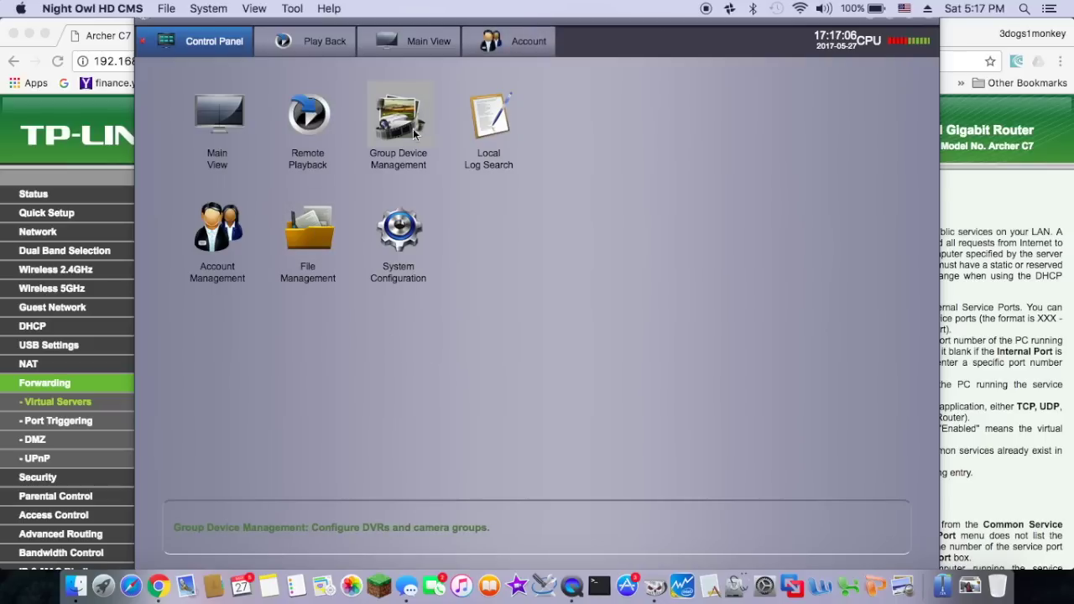
# Expand device 000000(8) in Group Device Management and open its Modify dialog
pyautogui.click(407, 126)
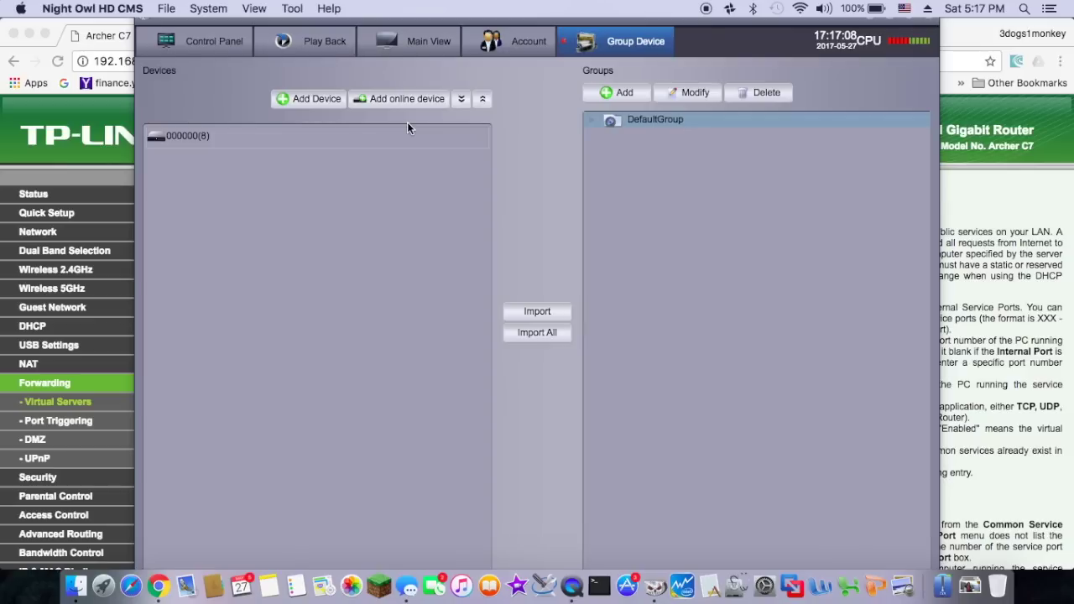
pyautogui.doubleClick(406, 133)
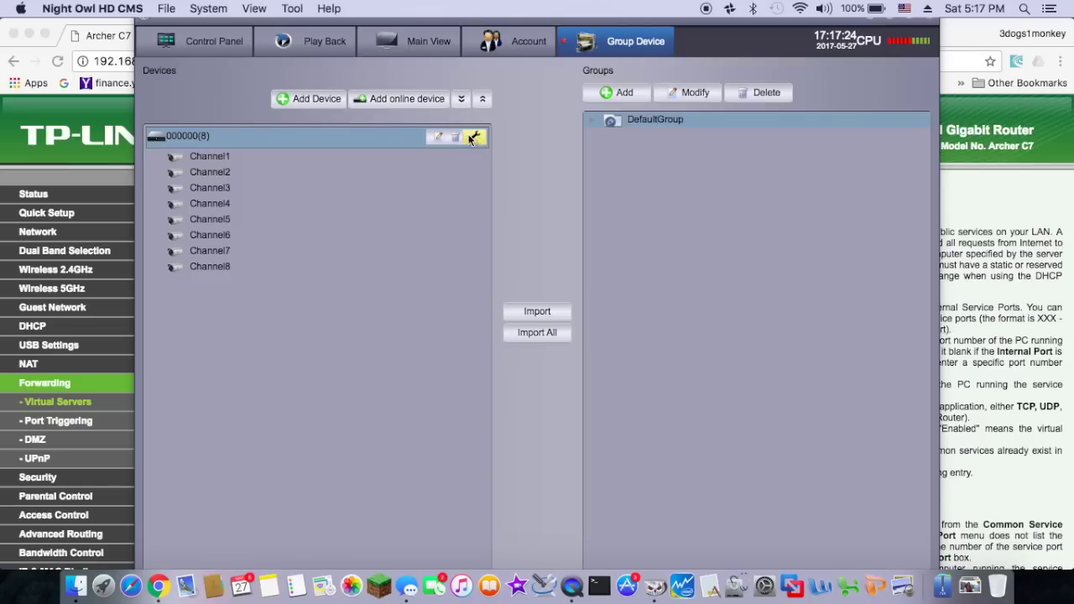
pyautogui.click(471, 139)
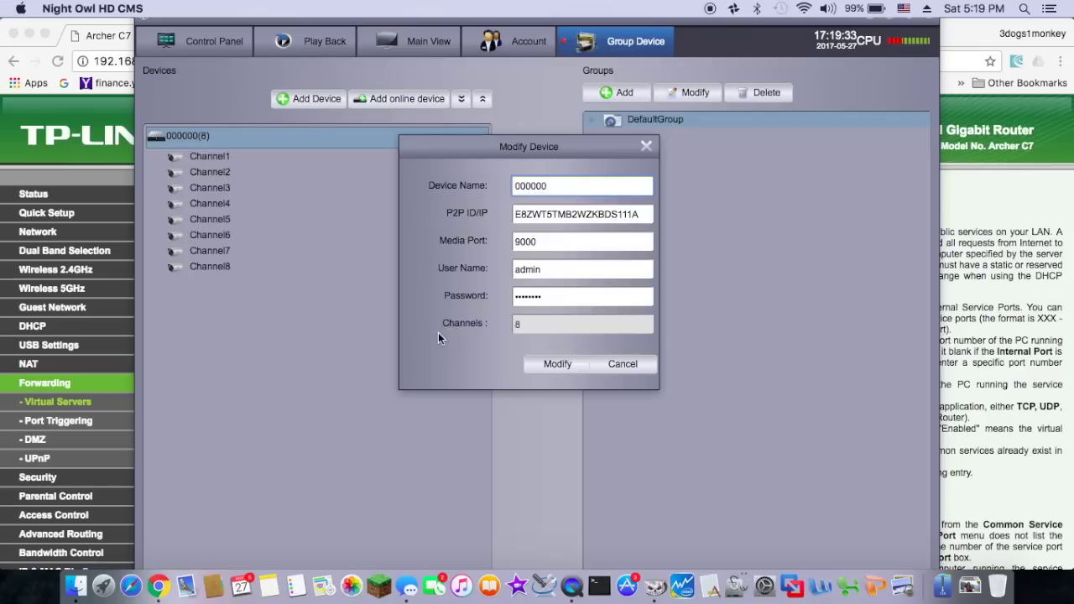
# Close device 000000's Modify dialog without changes and begin adding a new device
pyautogui.click(626, 213)
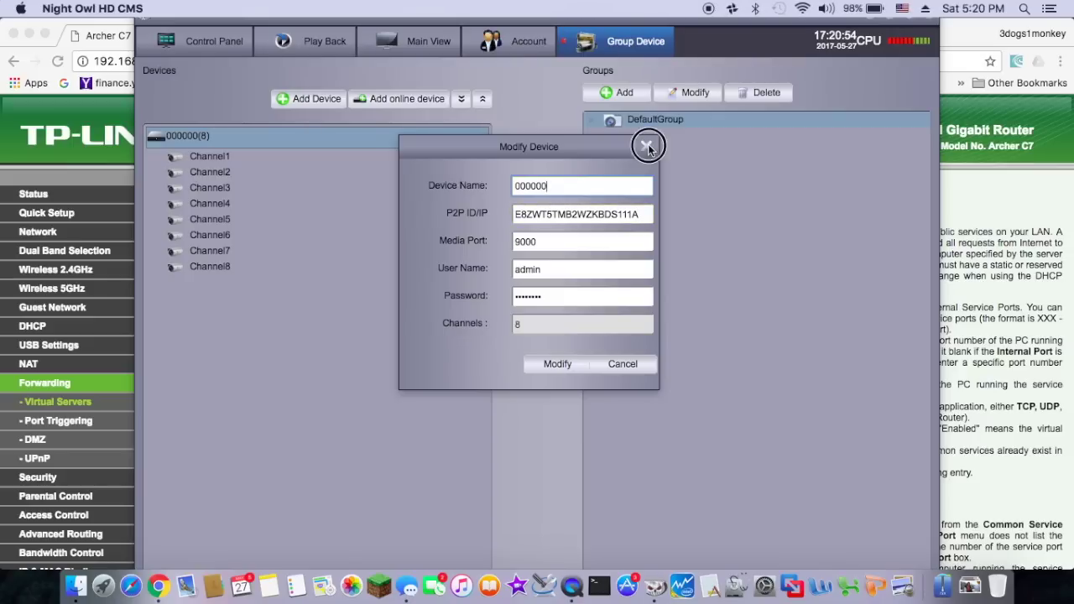
pyautogui.click(648, 149)
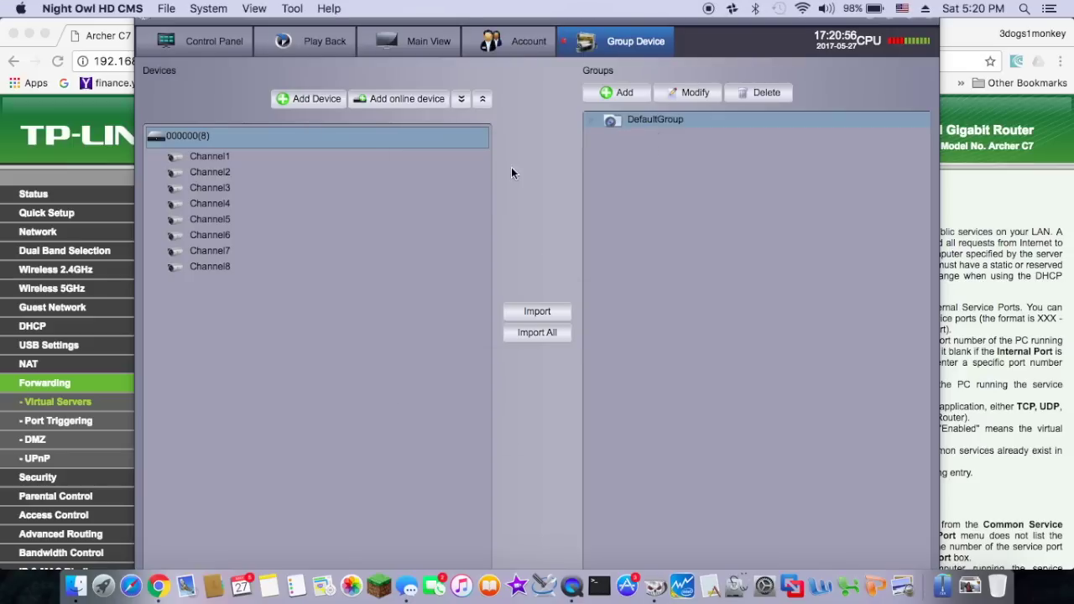
pyautogui.click(320, 99)
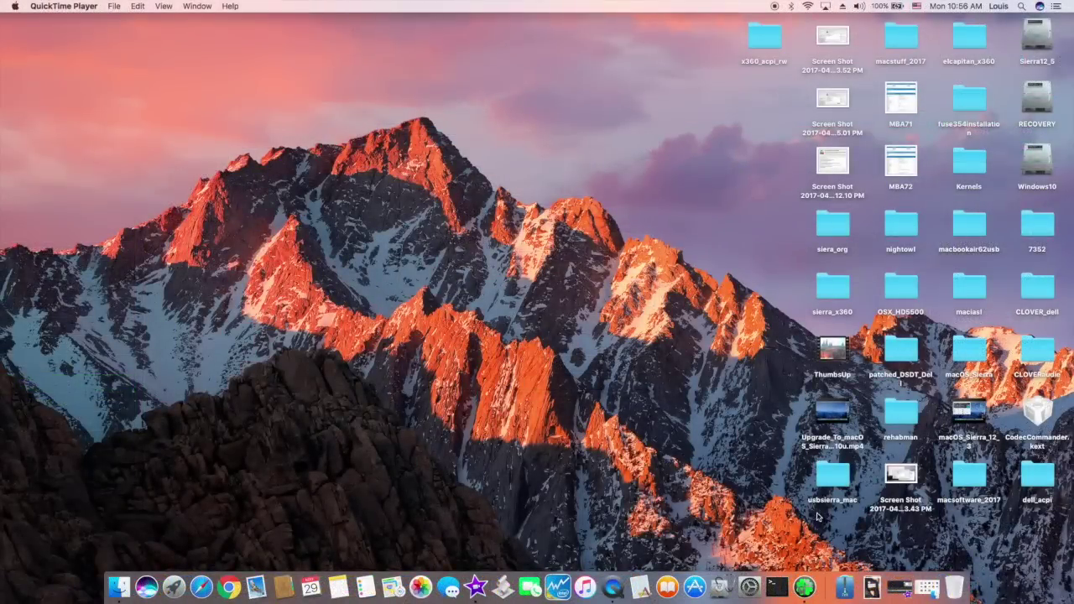
# Start Night Owl HD CMS from the Applications stack in the Dock
pyautogui.click(846, 587)
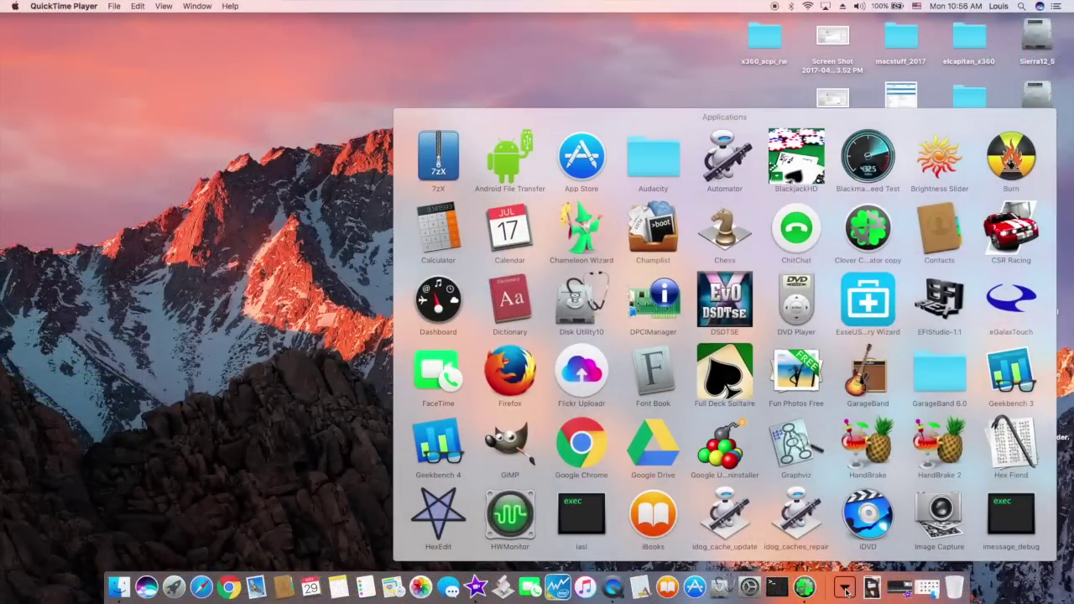
pyautogui.scroll(-5, 827, 432)
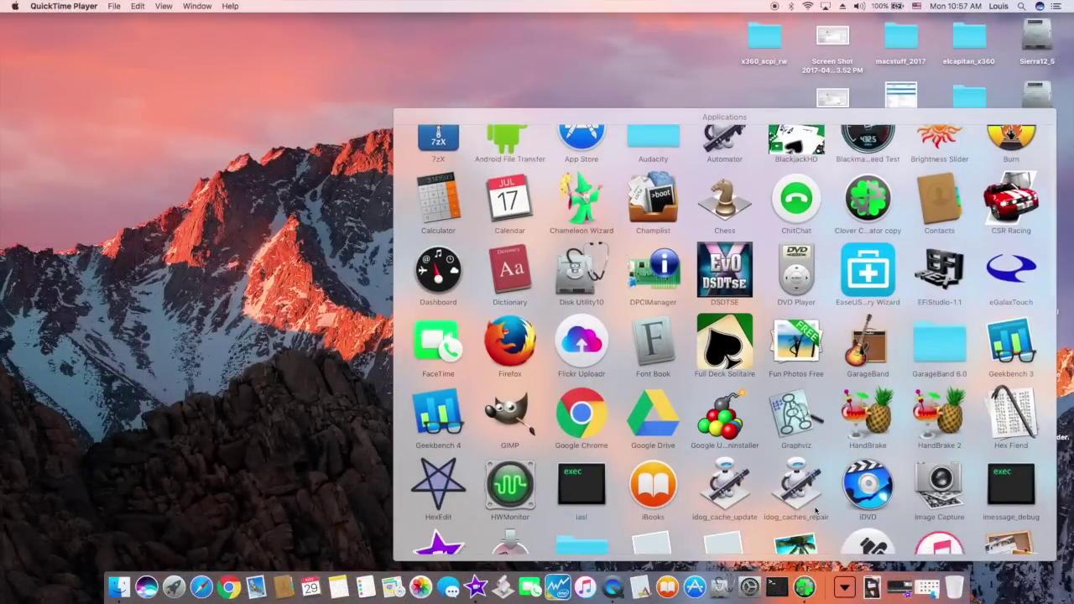
pyautogui.scroll(-5, 822, 453)
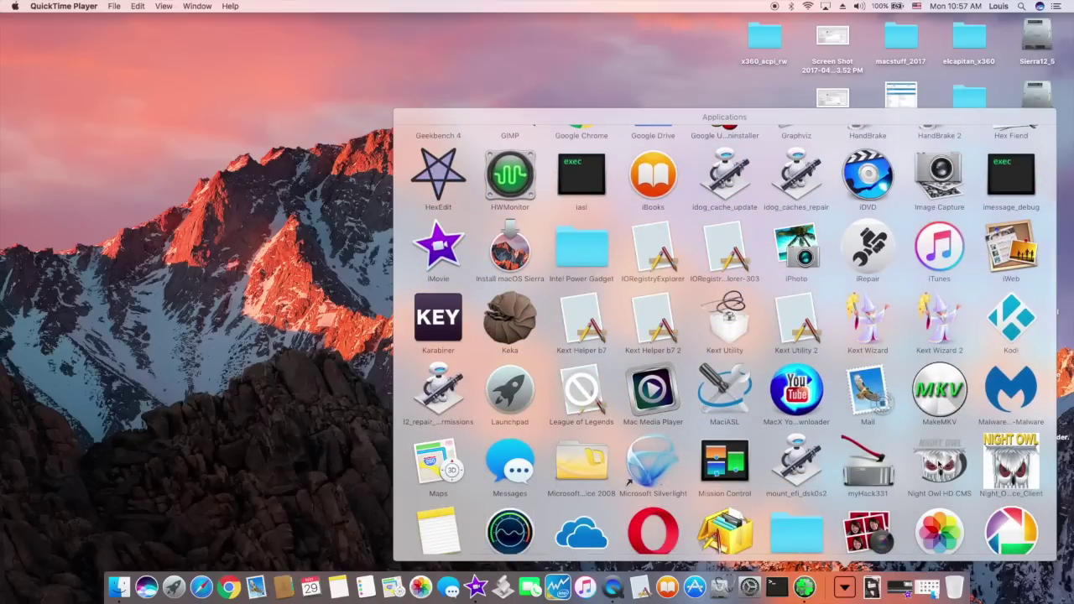
pyautogui.click(939, 465)
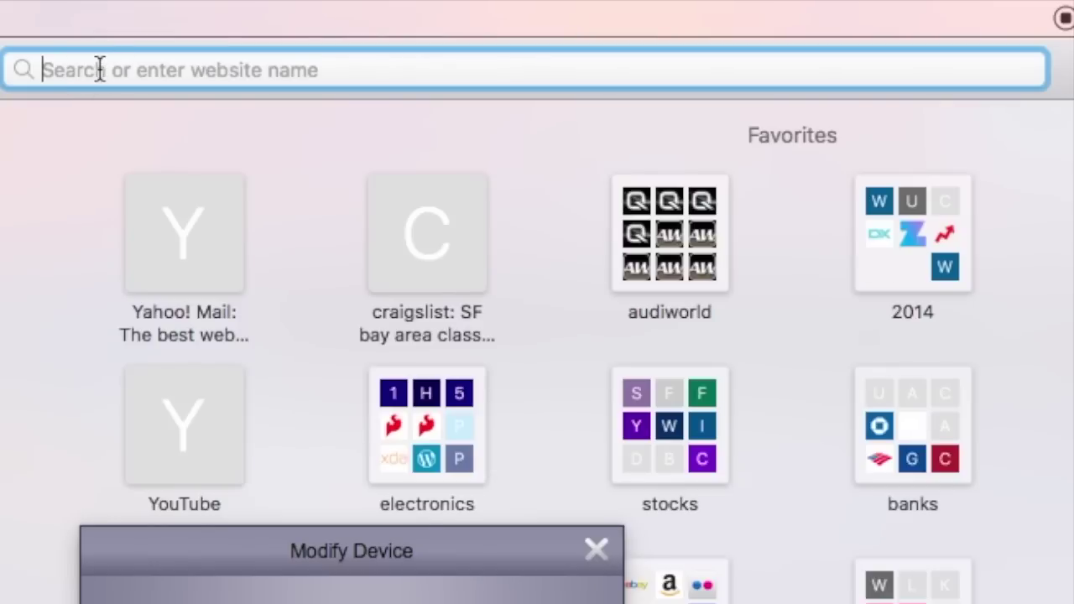
pyautogui.write('wha')
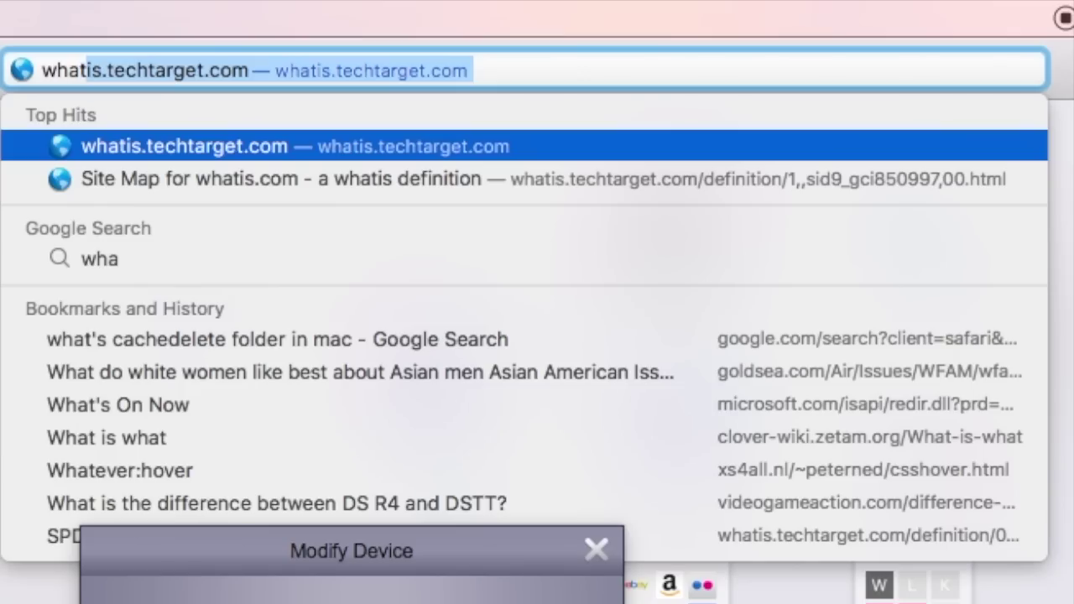
pyautogui.write("t's m")
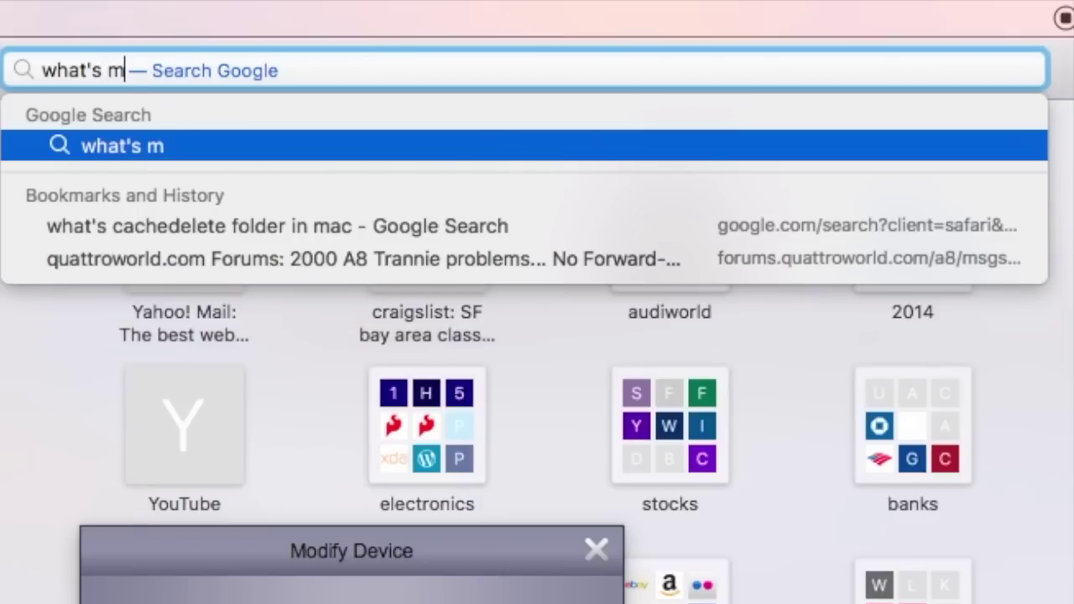
pyautogui.write('y ip')
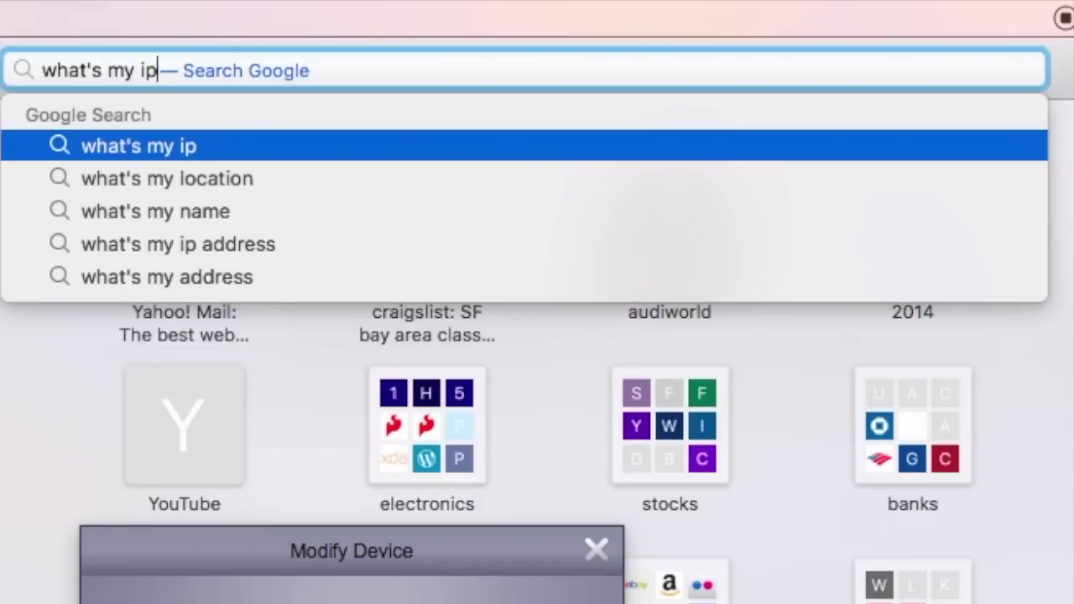
# Search Google for 'what's my ip address' and select the public IP in the results
pyautogui.press('Down')
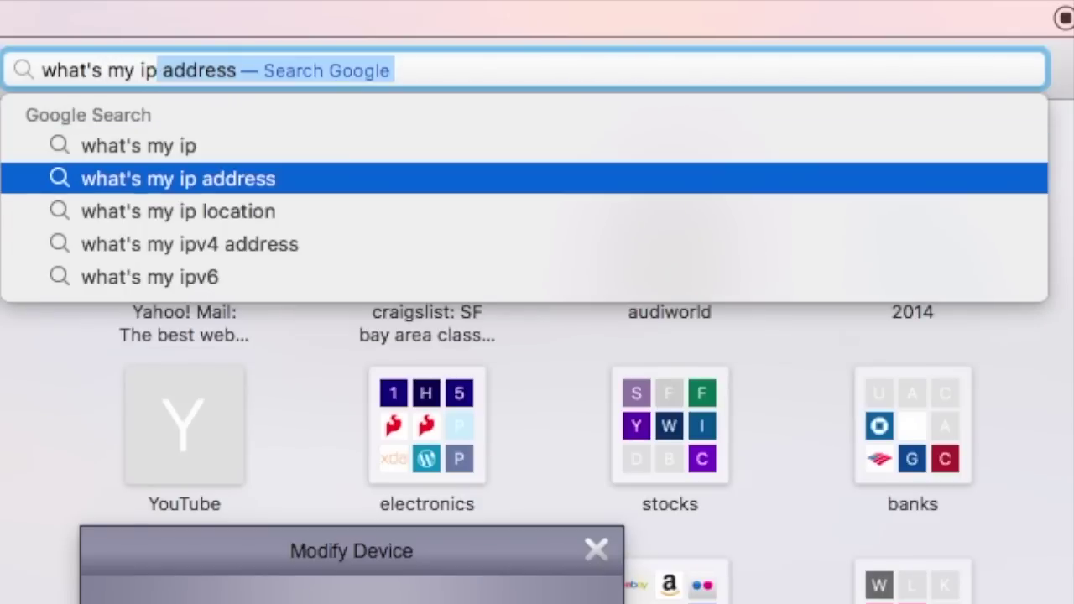
pyautogui.press('Return')
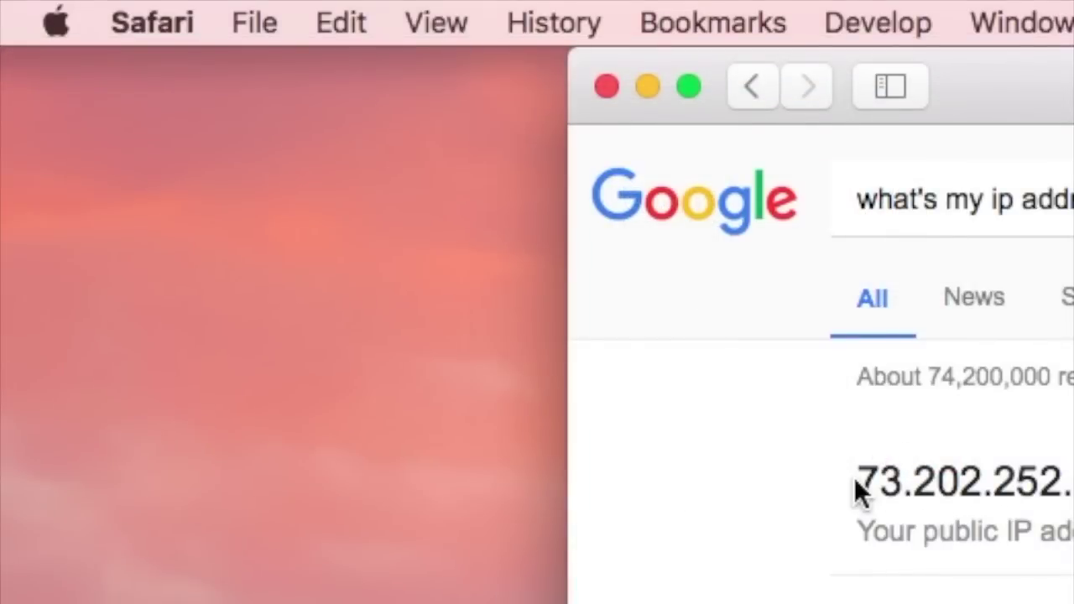
pyautogui.moveTo(862, 480); pyautogui.dragTo(1052, 476)
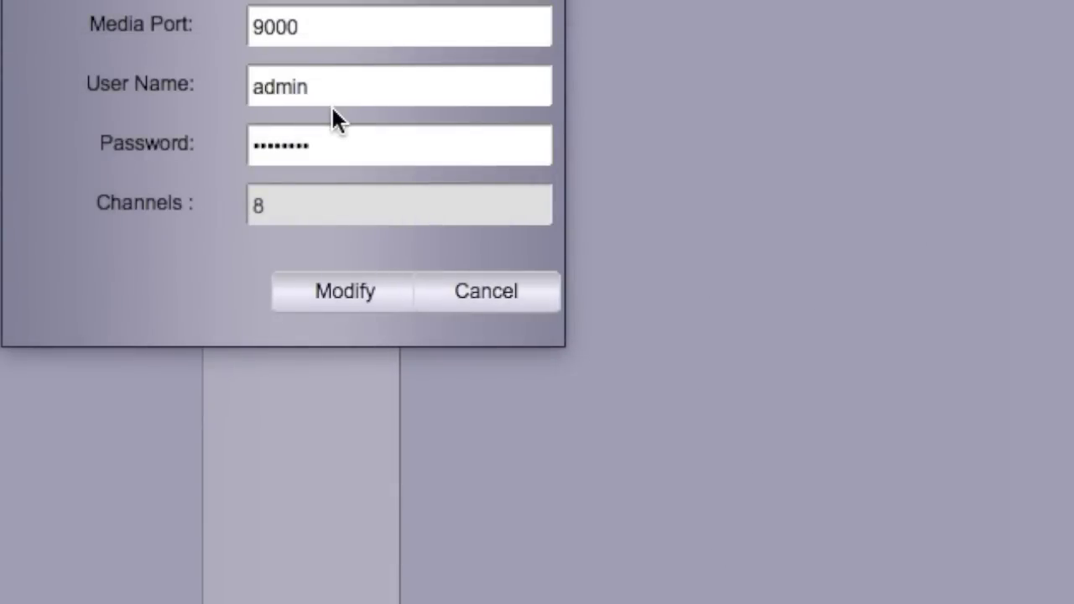
pyautogui.click(334, 145)
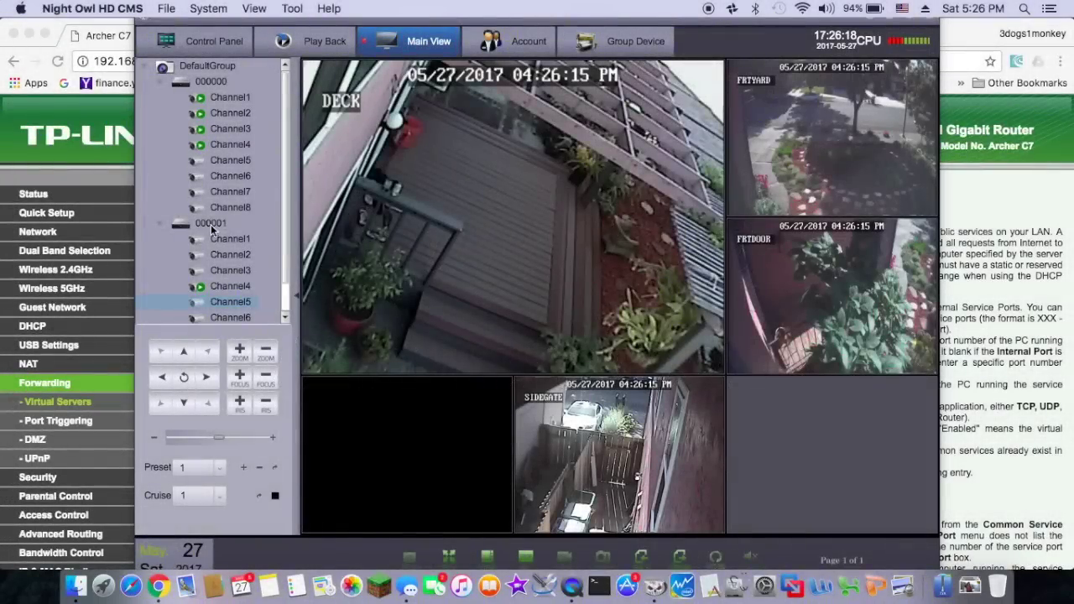
pyautogui.click(212, 223)
# Switch to the router's Virtual Servers page and highlight forwarding rule 3's IP address
pyautogui.click(62, 35)
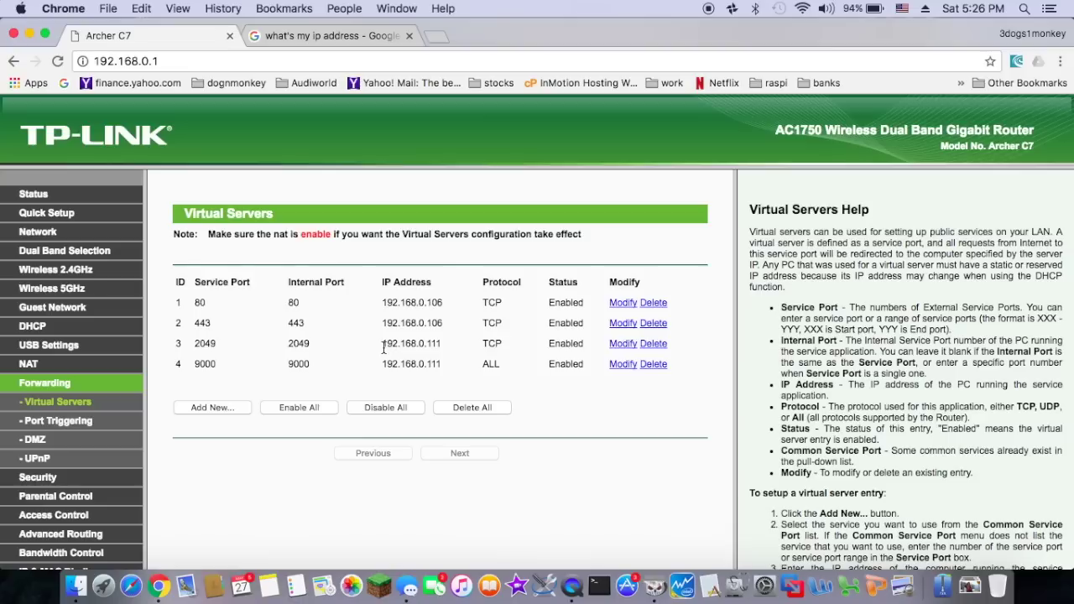
pyautogui.moveTo(383, 344); pyautogui.dragTo(441, 344)
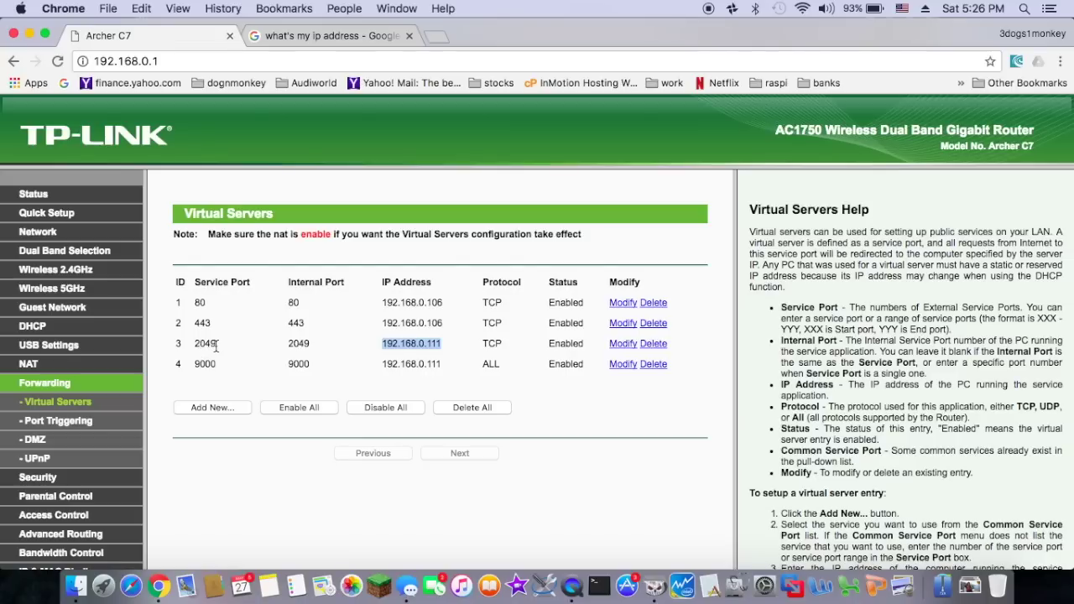
pyautogui.click(522, 376)
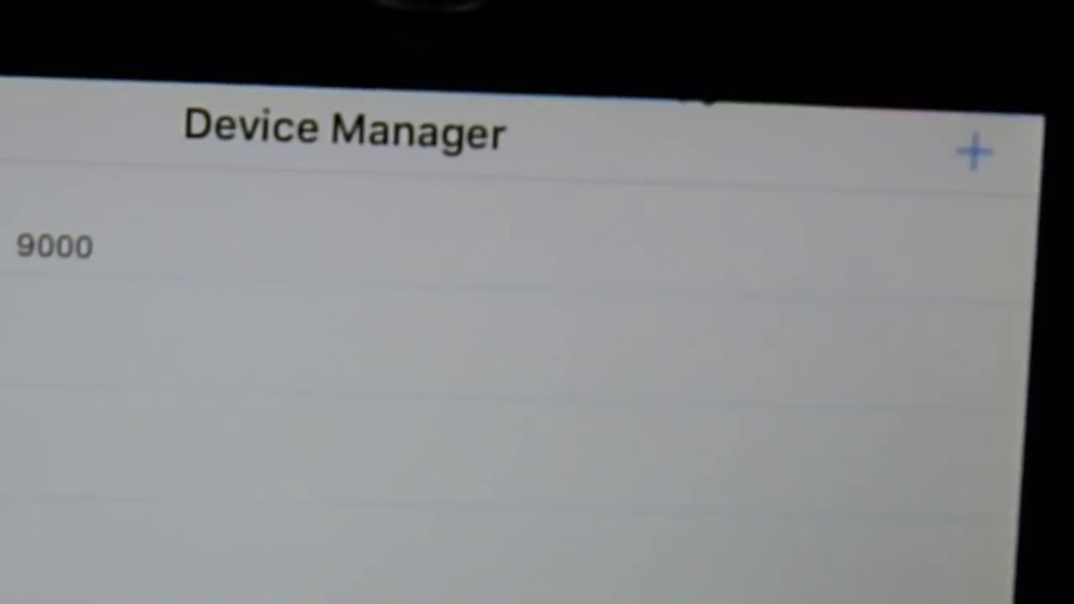
# Start a new device entry, DVR2, and go to its IP address field
pyautogui.click(973, 153)
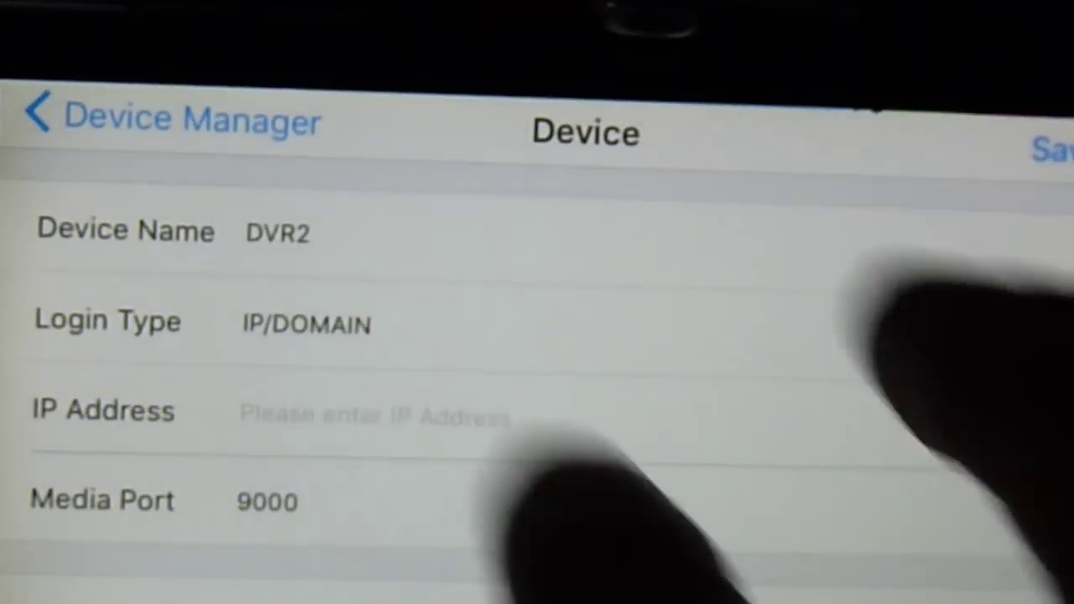
pyautogui.click(378, 413)
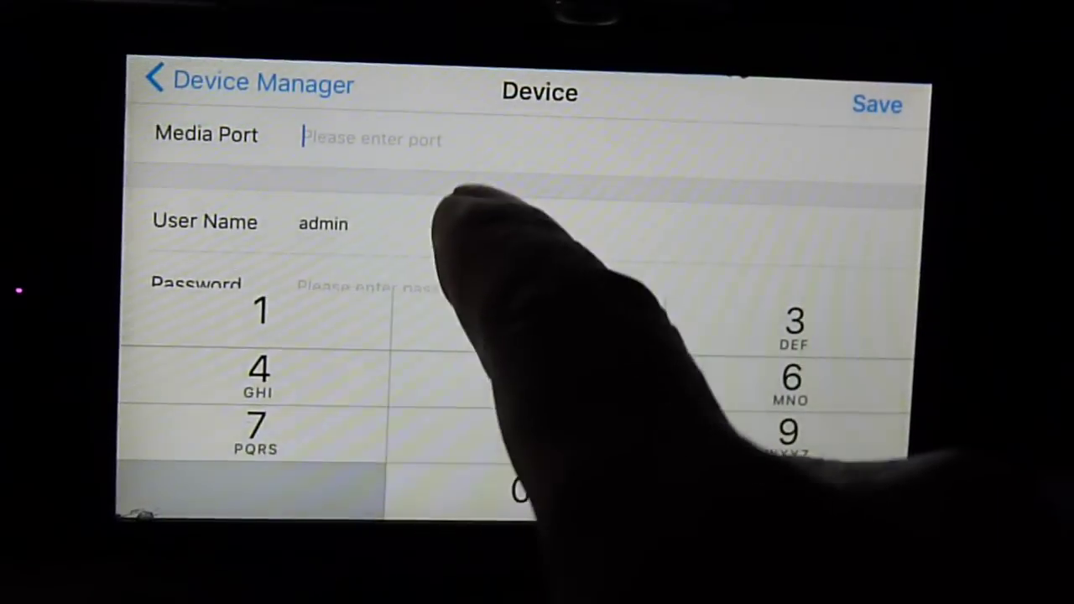
pyautogui.moveTo(504, 226); pyautogui.dragTo(503, 176)
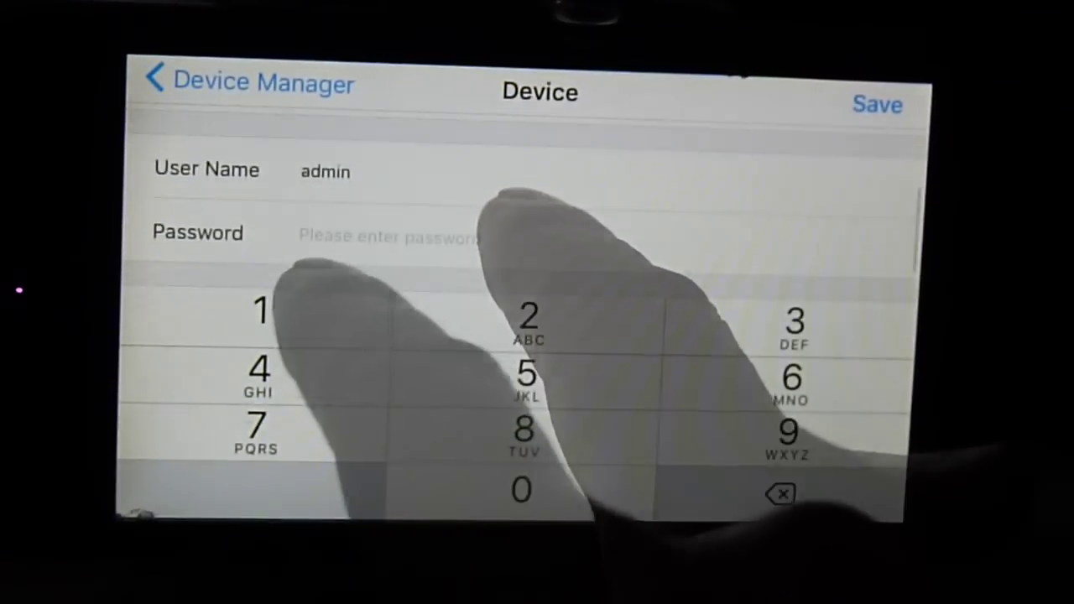
pyautogui.moveTo(537, 244); pyautogui.dragTo(536, 184)
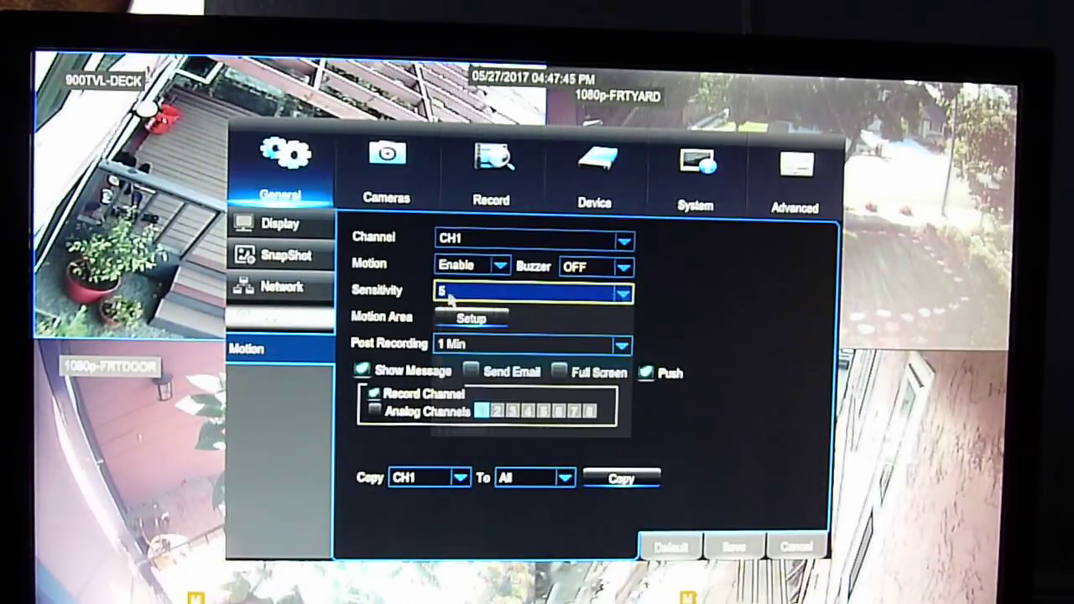
# Keep CH1 motion sensitivity at 5, save, and confirm the success notice
pyautogui.click(624, 294)
pyautogui.click(624, 295)
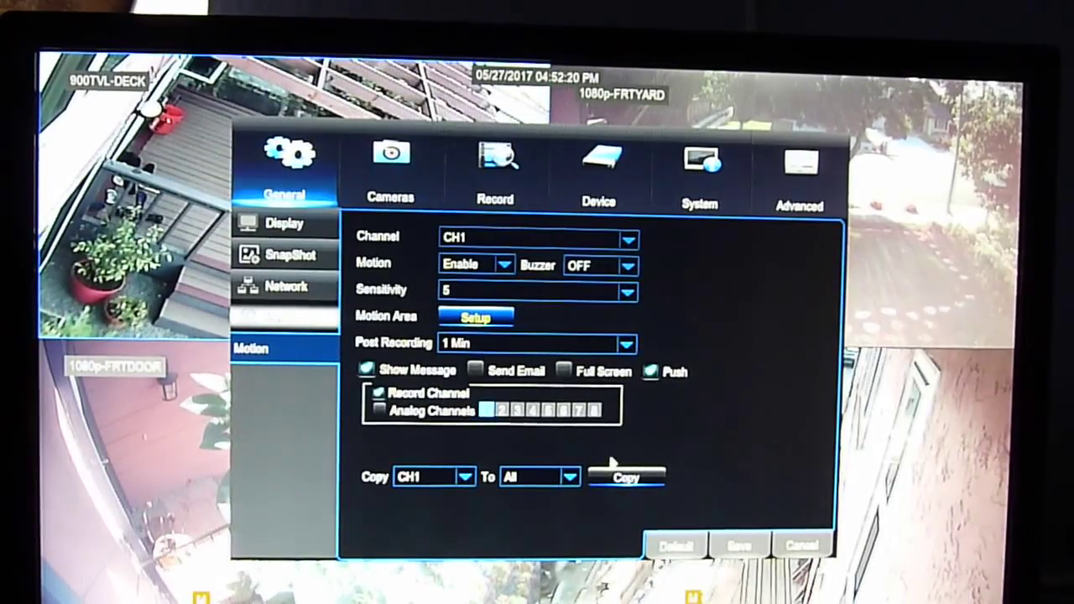
pyautogui.click(740, 545)
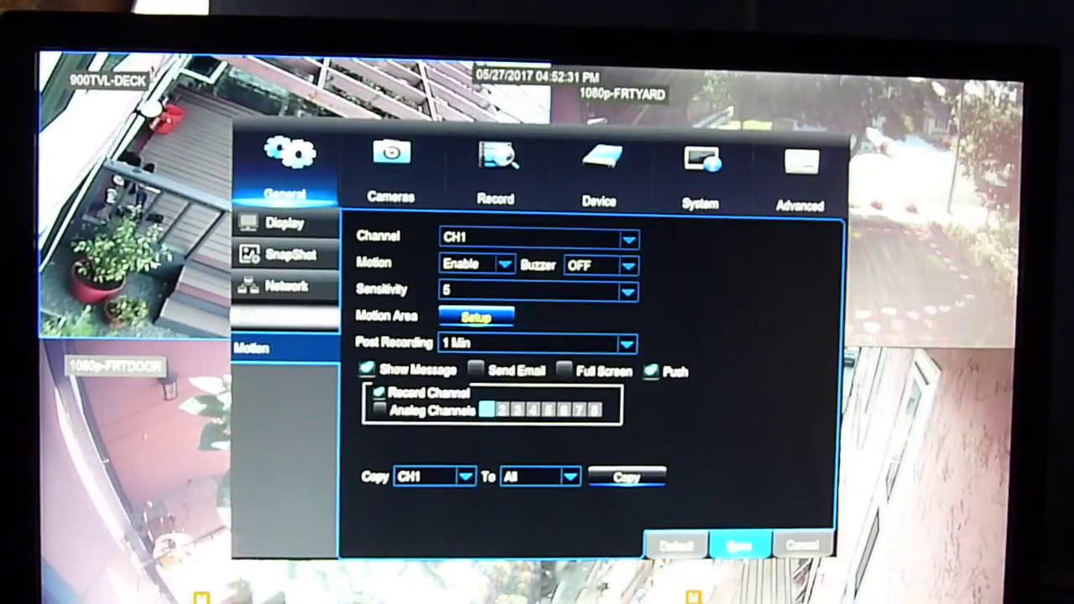
pyautogui.click(740, 545)
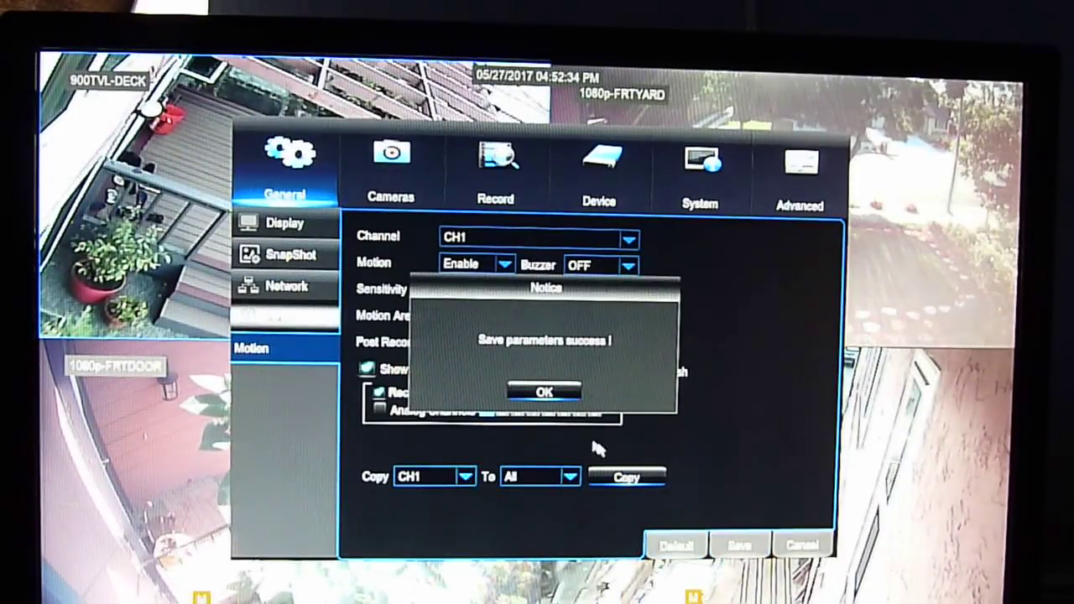
pyautogui.click(545, 392)
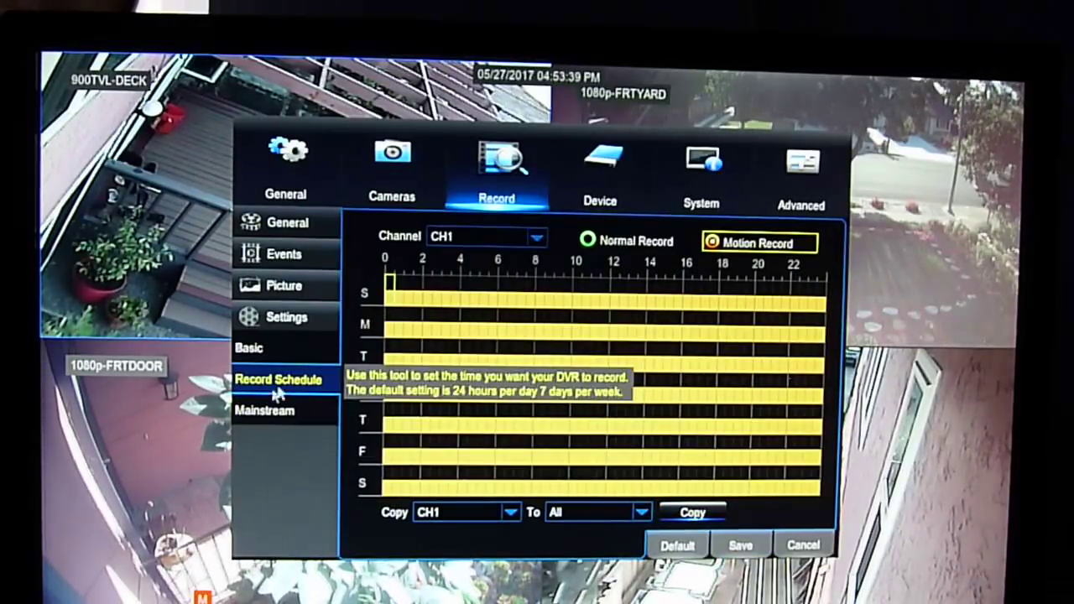
# Copy CH1's basic record settings to all channels
pyautogui.click(251, 348)
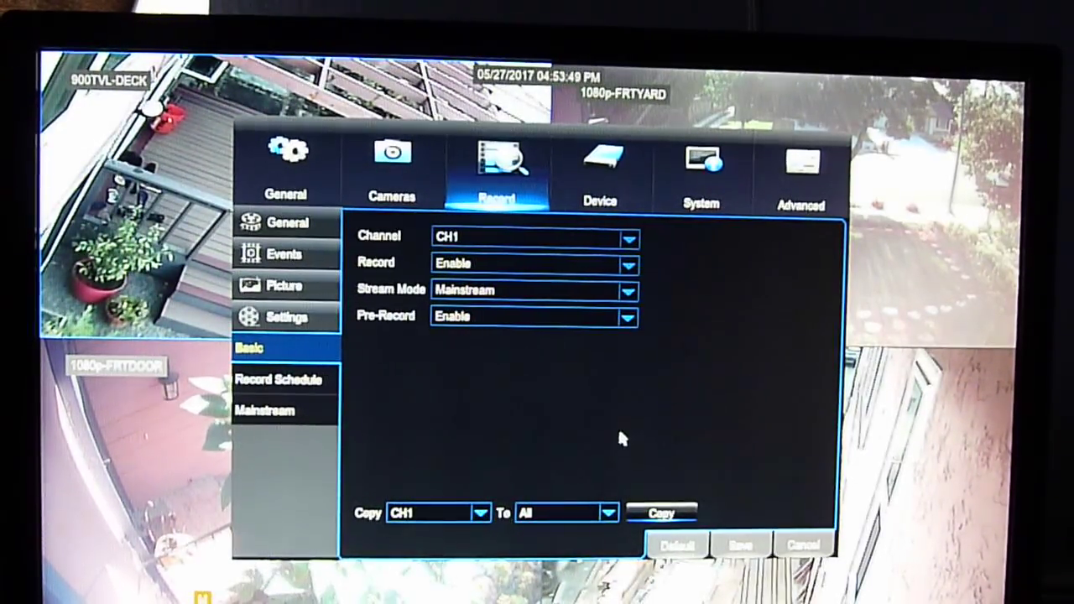
pyautogui.click(663, 513)
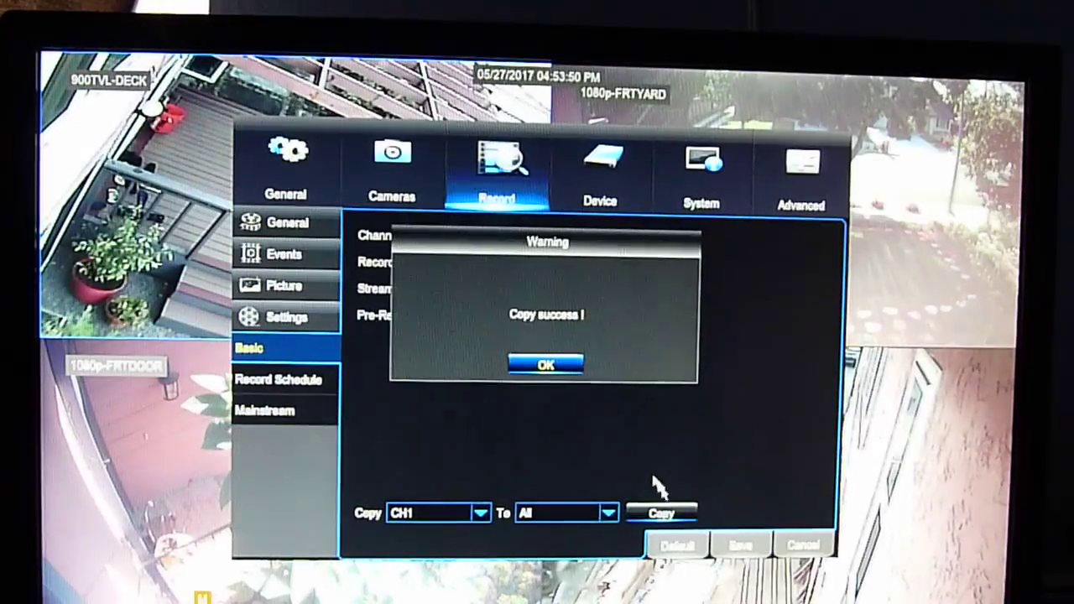
pyautogui.click(546, 365)
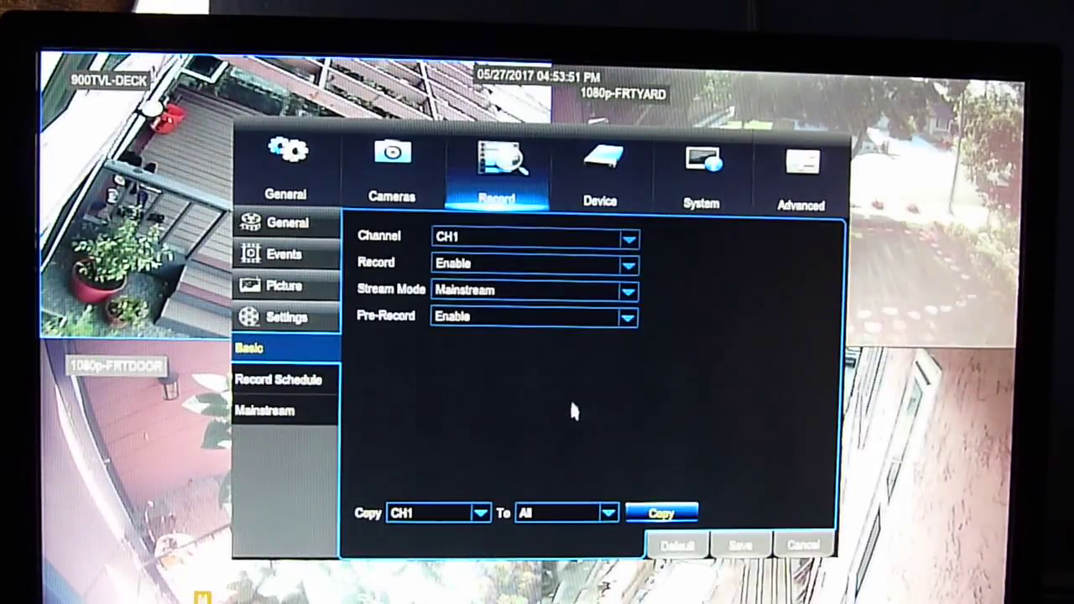
# Copy CH1's weekly recording schedule to all channels
pyautogui.click(279, 380)
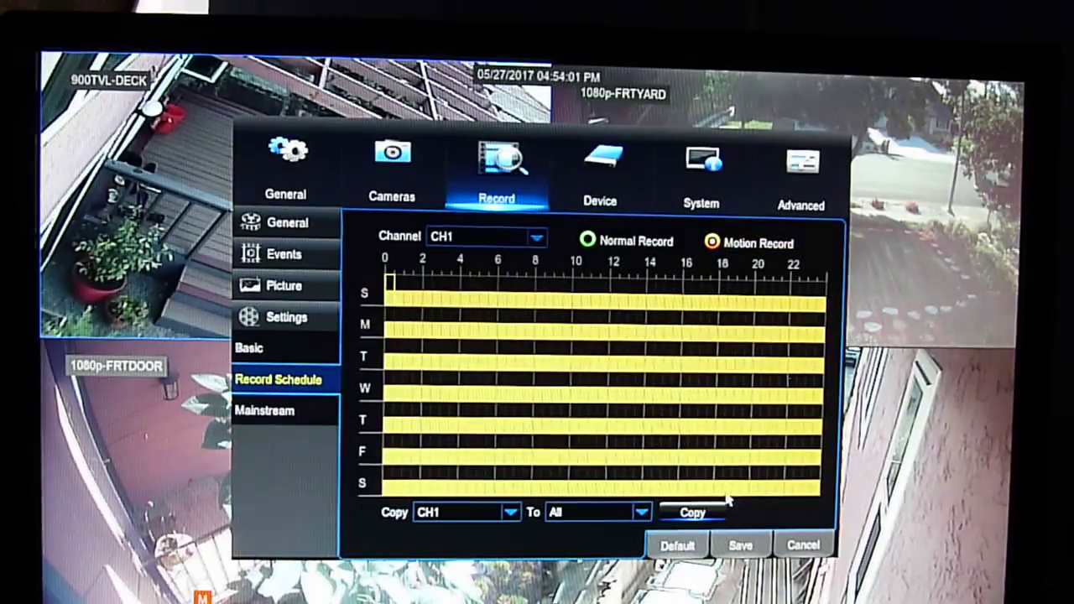
pyautogui.click(696, 512)
pyautogui.click(549, 365)
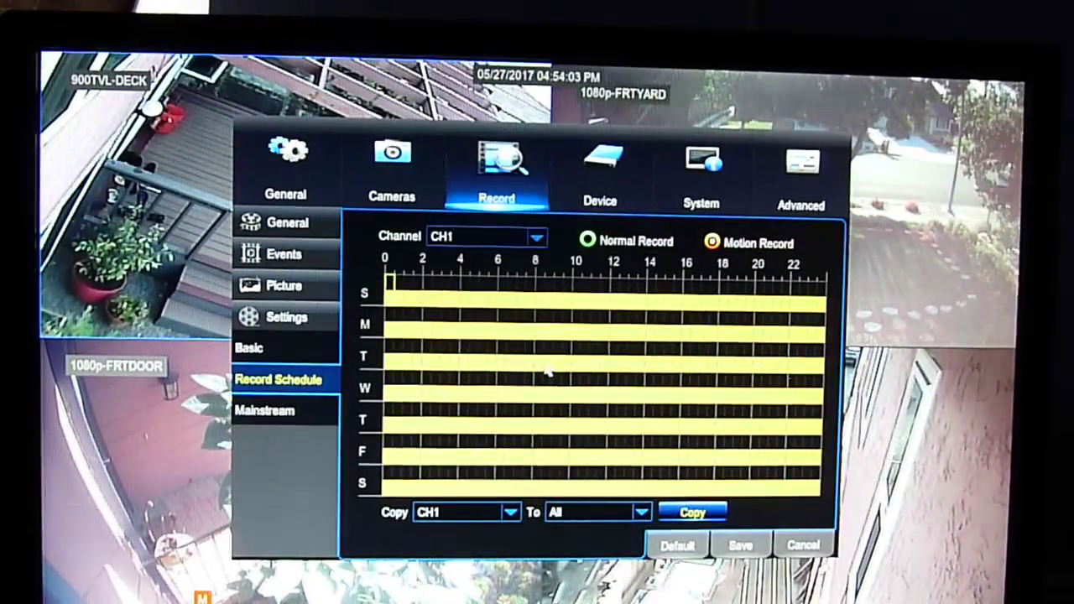
pyautogui.click(265, 410)
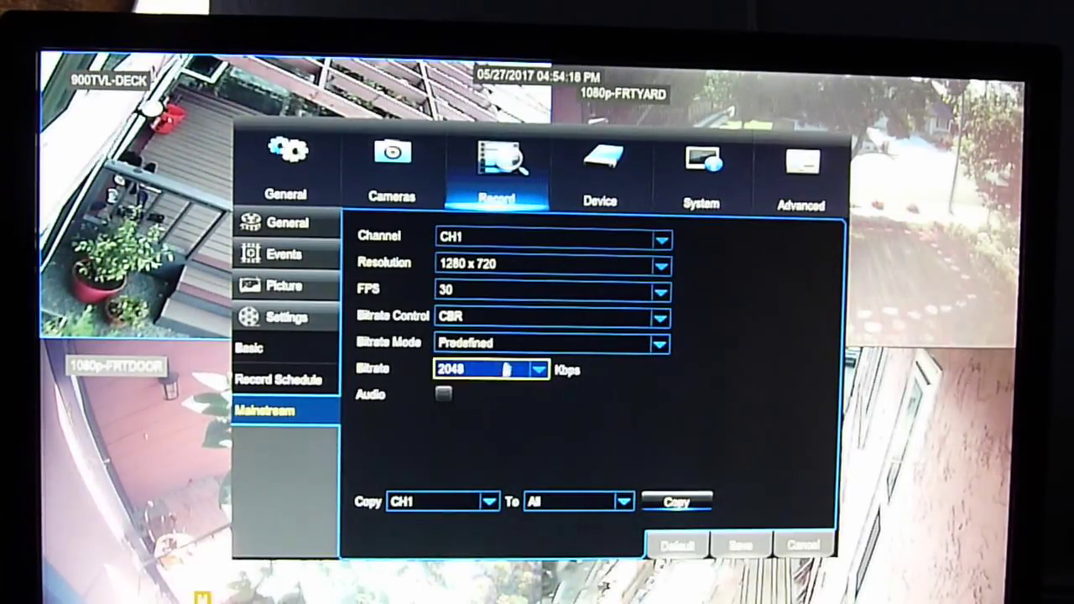
# Review CH1's mainstream bitrate control options, keeping CBR at 2048 Kbps
pyautogui.click(507, 322)
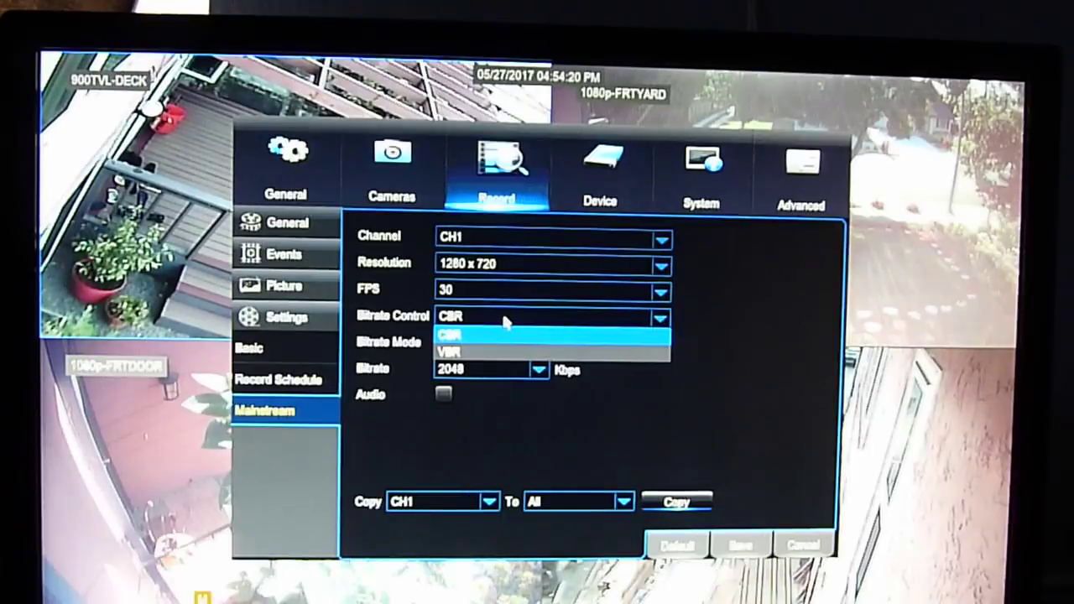
pyautogui.click(505, 332)
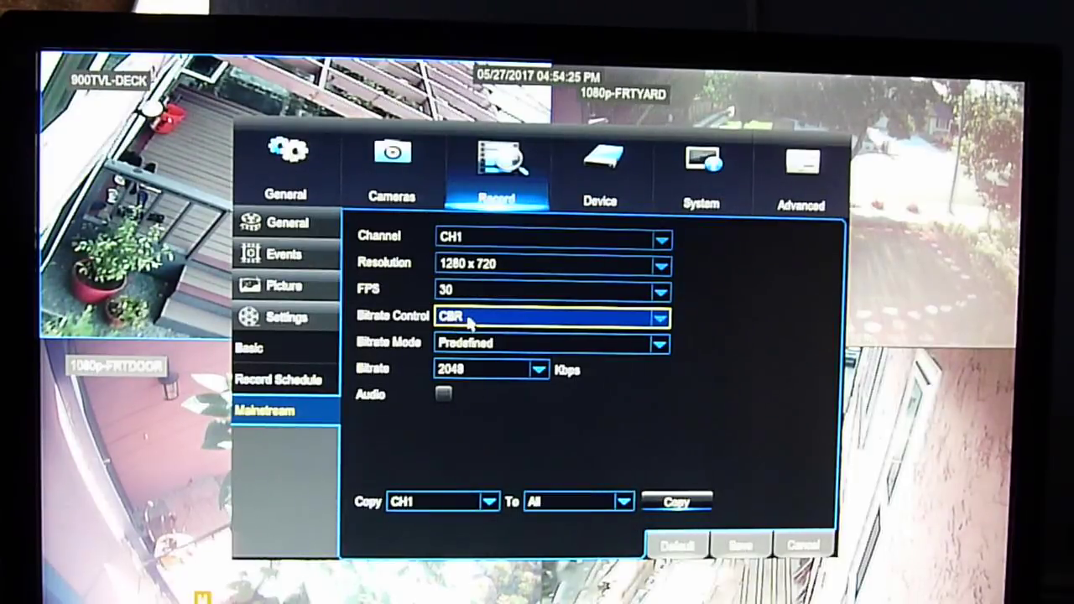
pyautogui.click(468, 320)
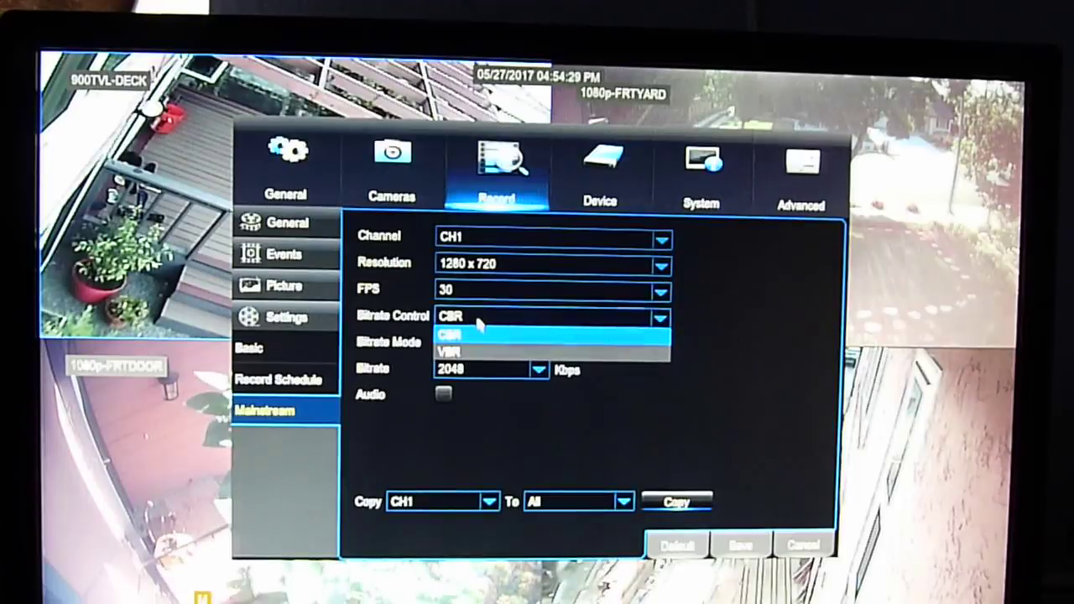
pyautogui.click(477, 322)
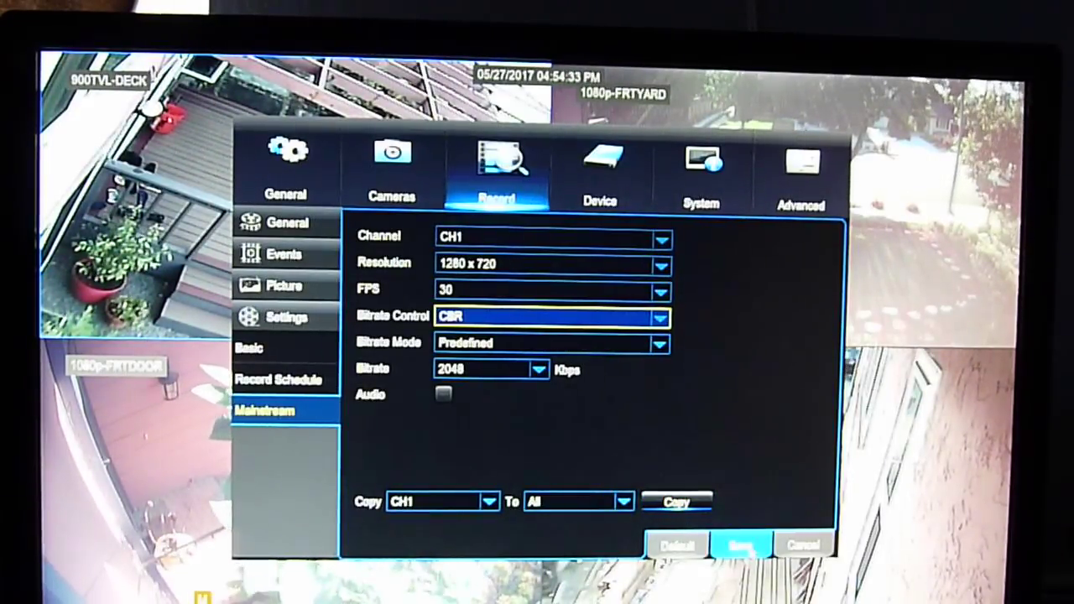
# Apply CH1's mainstream settings to all channels, save, and dismiss both notices
pyautogui.click(676, 502)
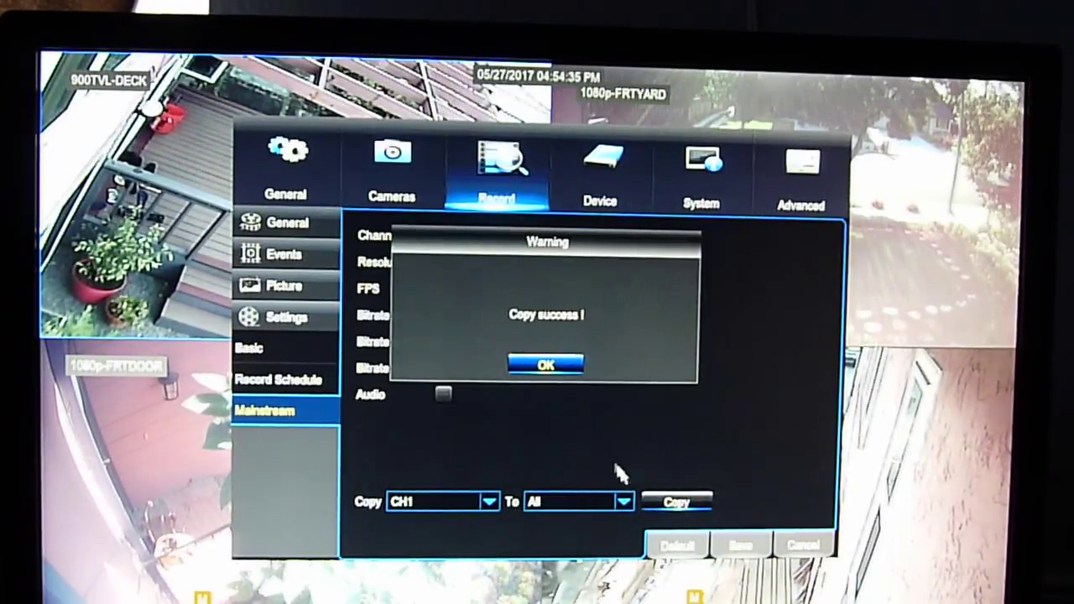
pyautogui.click(549, 365)
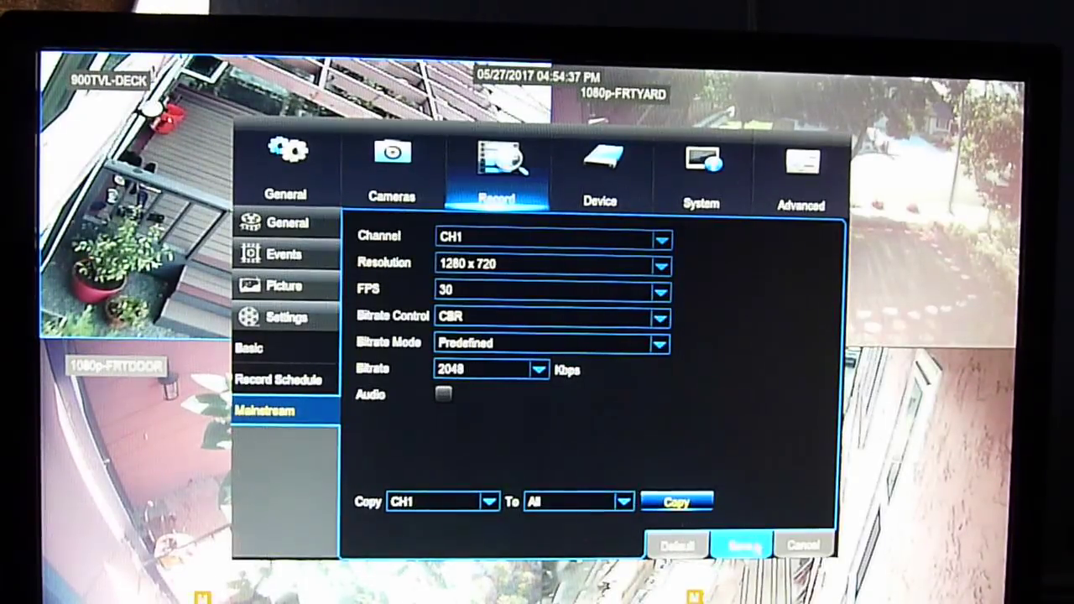
pyautogui.click(742, 545)
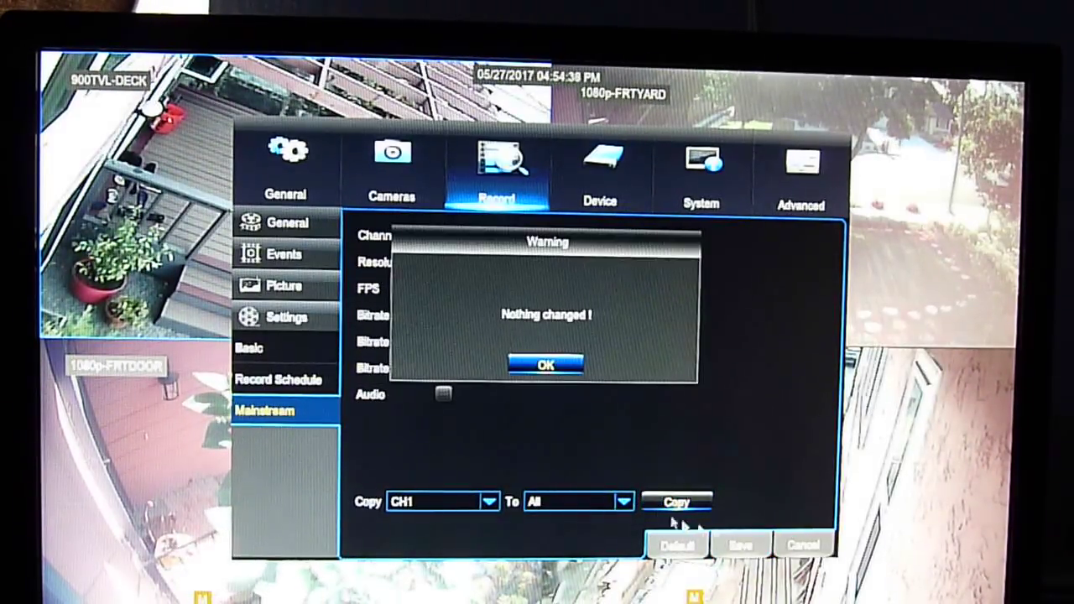
pyautogui.click(549, 366)
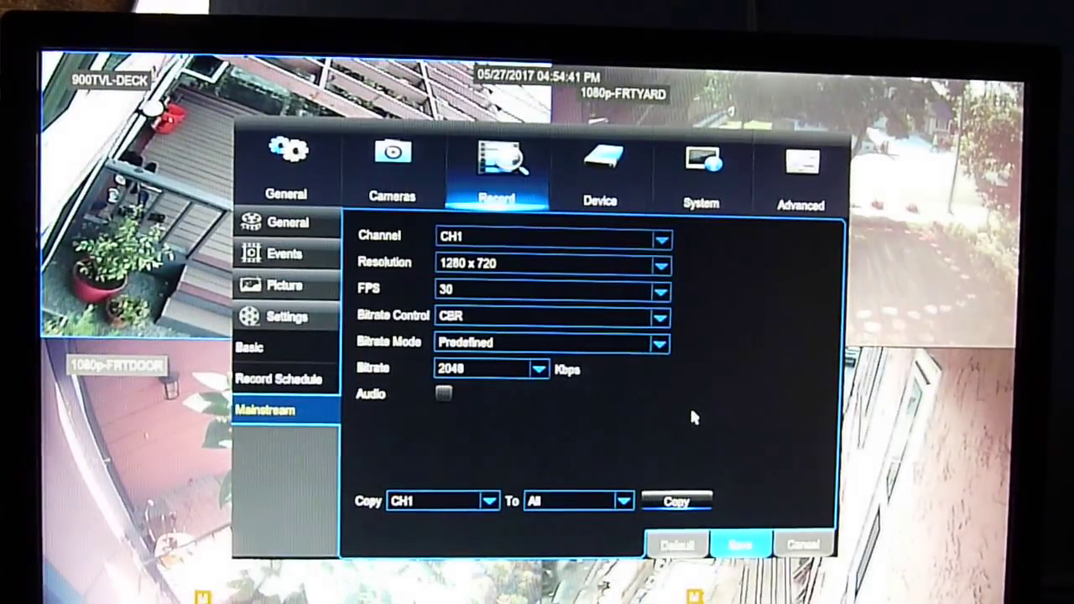